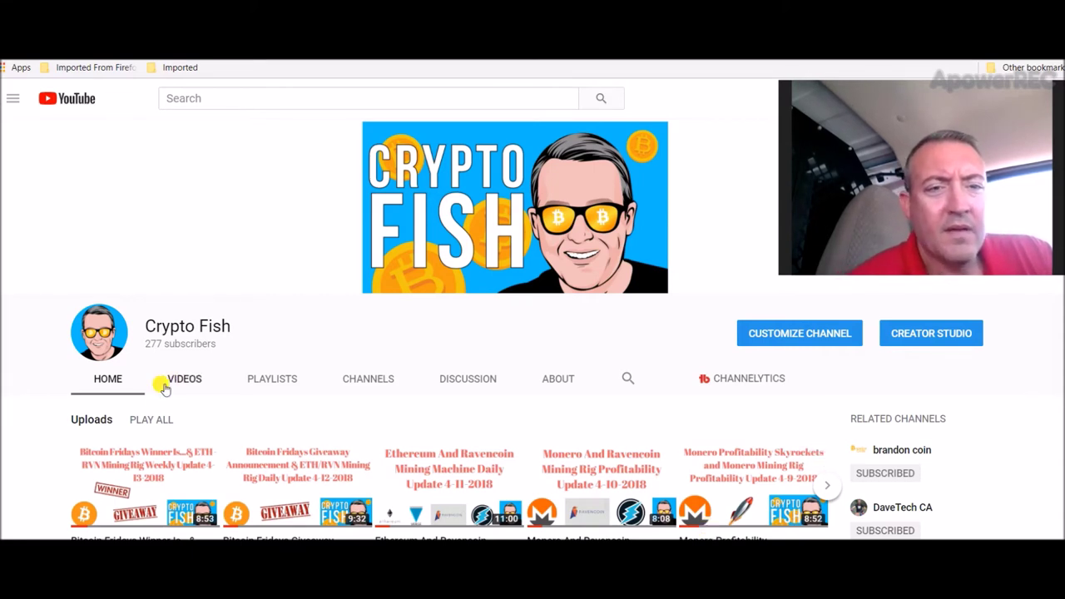
# Switch from the Crypto Fish YouTube channel to the Mining Pool Hub tab
pyautogui.hotkey('ctrl', 'Tab')
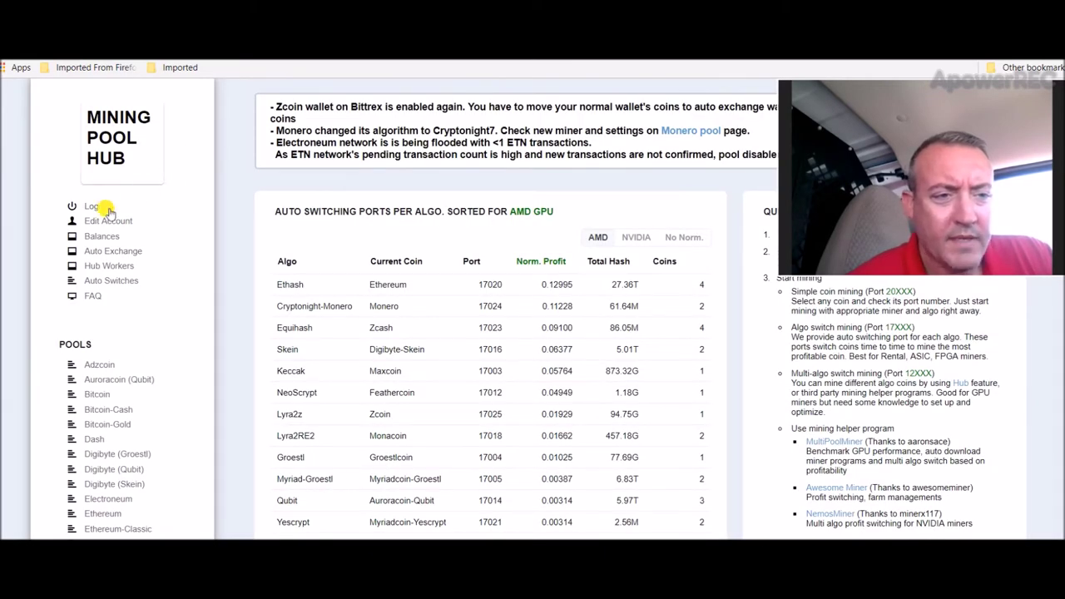
# Show Mining Pool Hub's Balances page with Bitcoin, Electroneum, Ethereum, Monero and Verge-Scrypt amounts
pyautogui.click(98, 239)
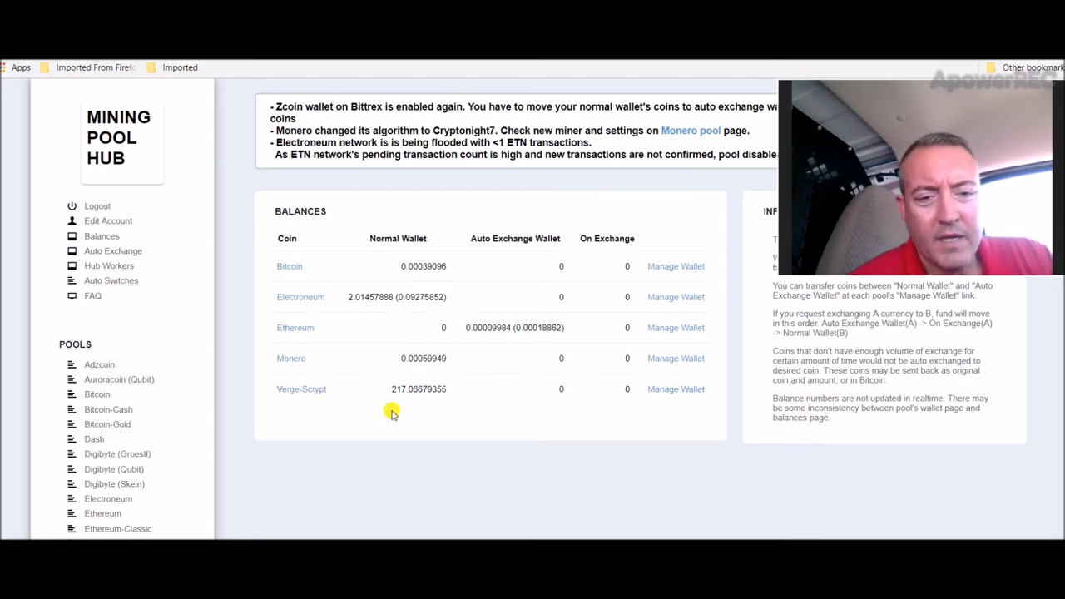
# In Calc, enter 217 in D27 and 109 as this week's Verge mined in D26
pyautogui.hotkey('alt', 'Tab')
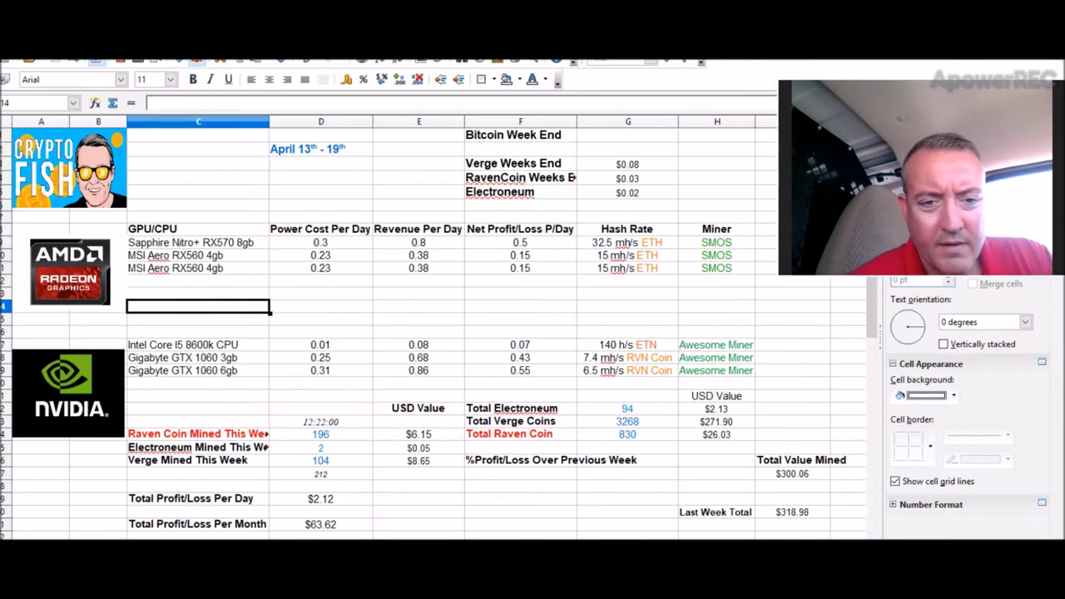
pyautogui.click(320, 473)
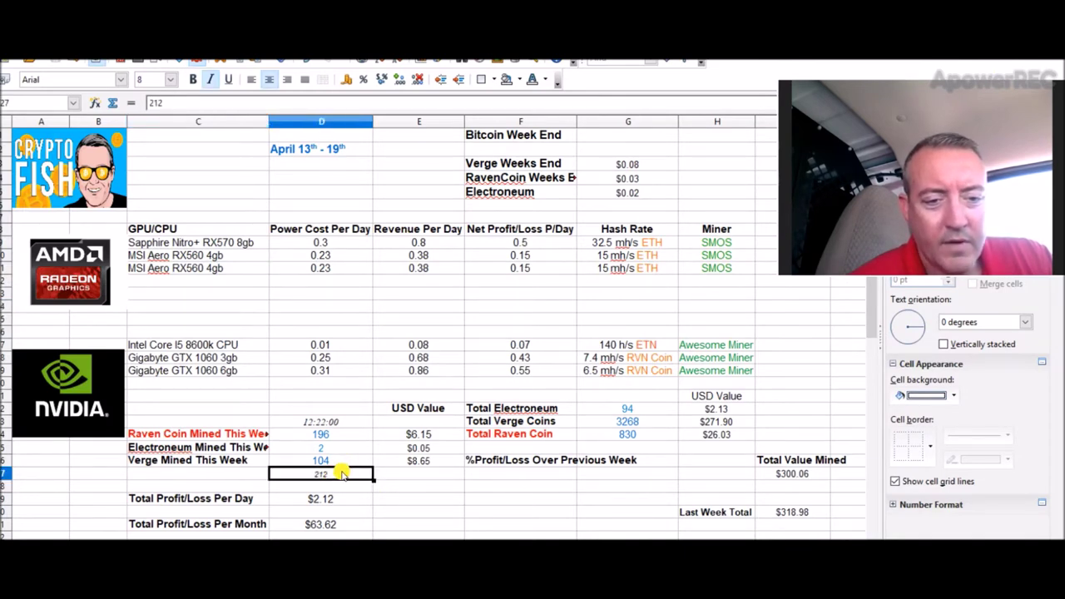
pyautogui.hotkey('alt', 'Tab')
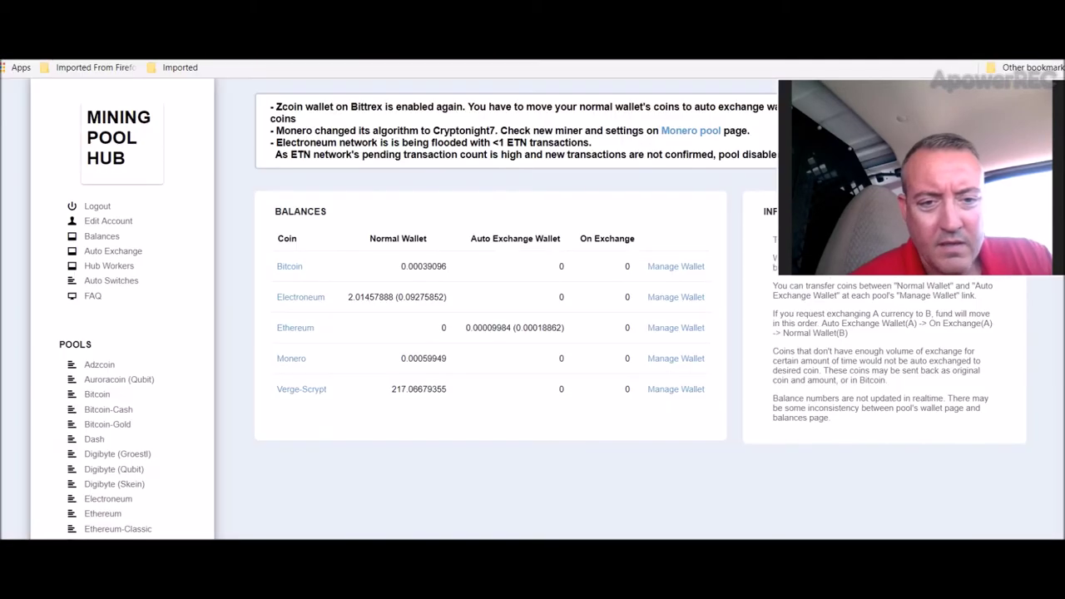
pyautogui.hotkey('alt', 'Tab')
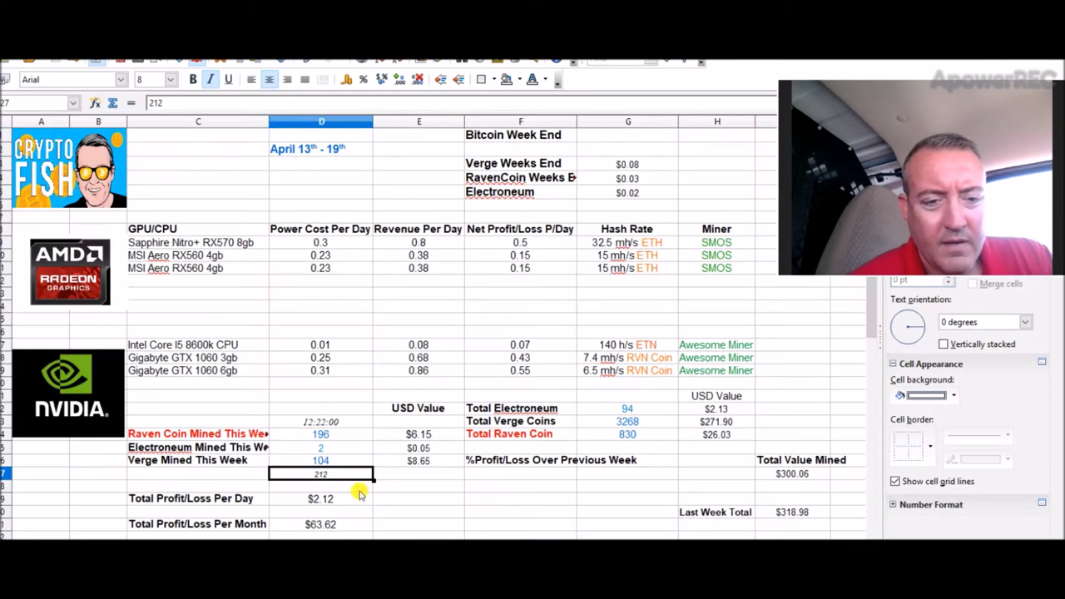
pyautogui.write('217')
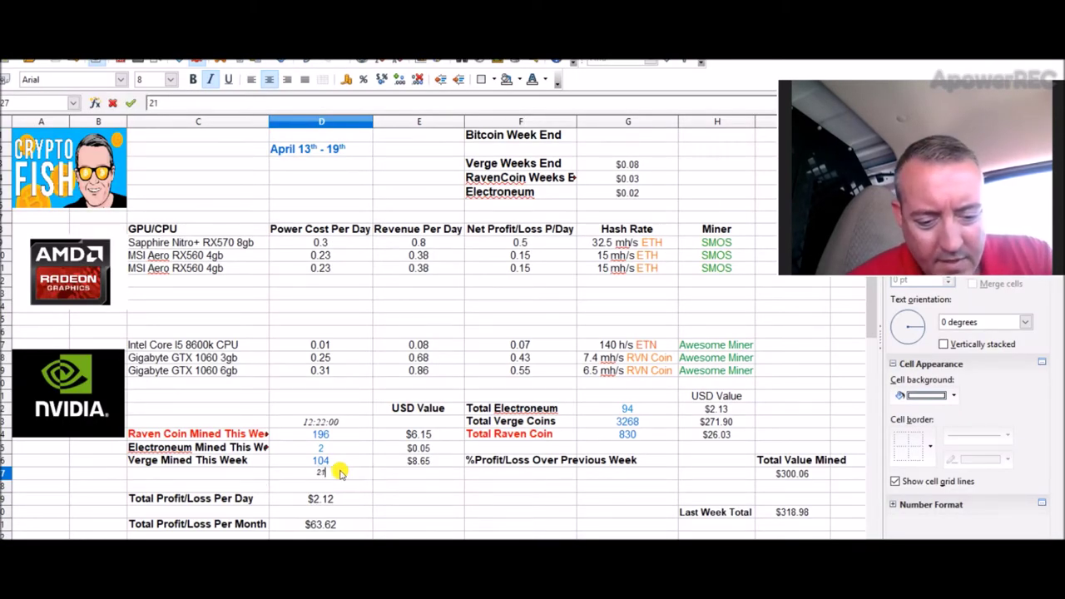
pyautogui.click(333, 463)
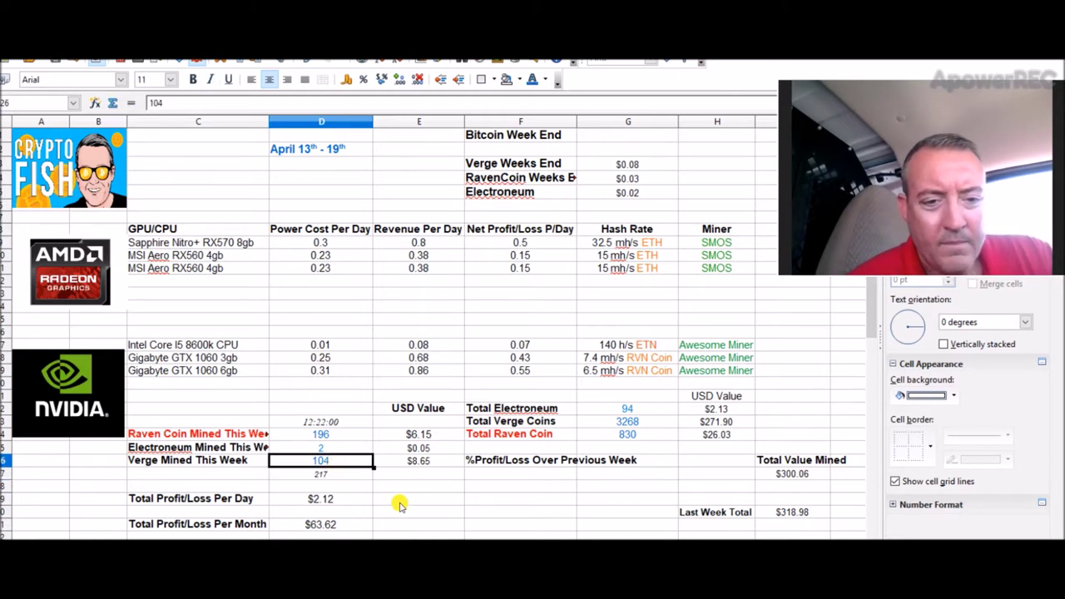
pyautogui.write('109')
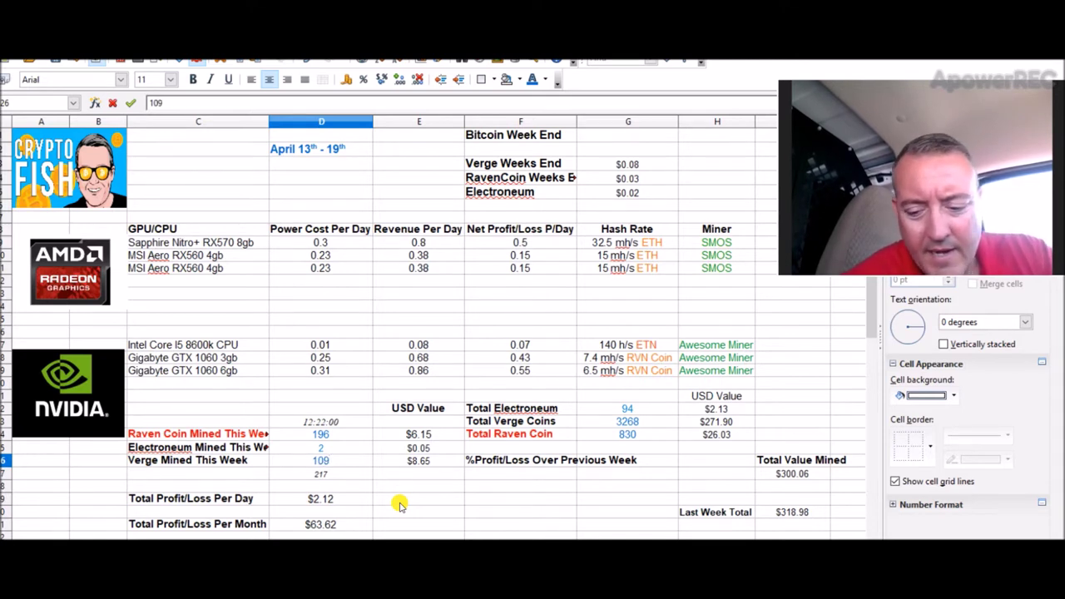
pyautogui.press('Return')
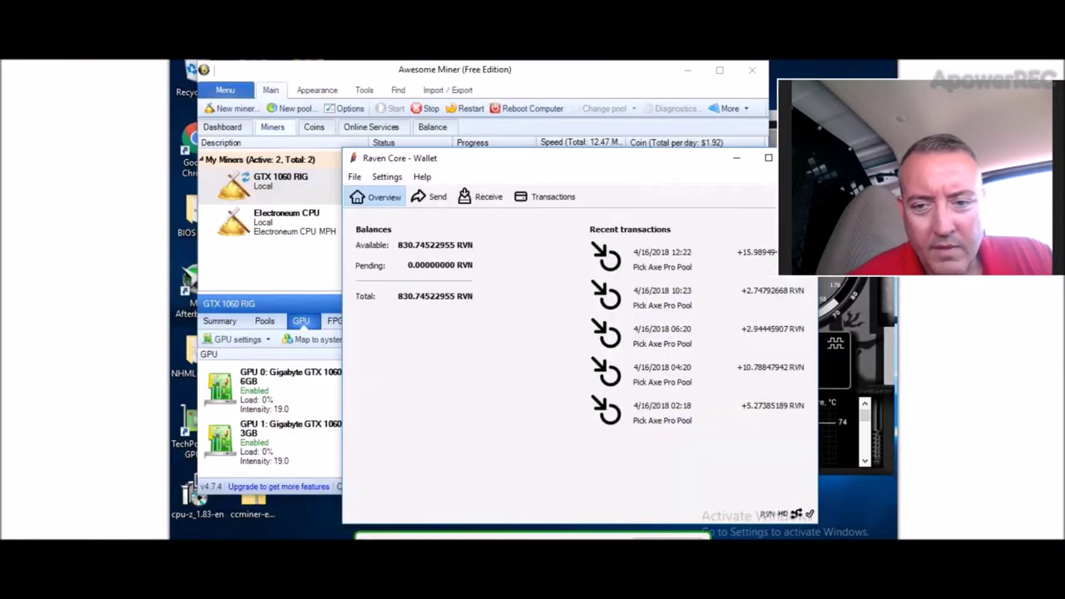
pyautogui.moveTo(596, 164); pyautogui.dragTo(541, 161)
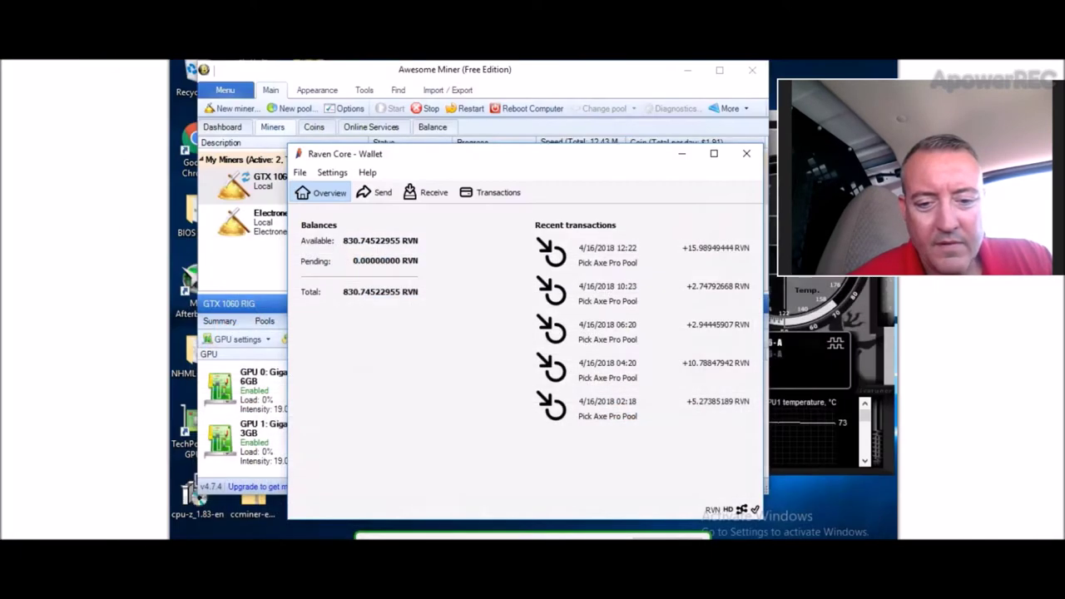
pyautogui.click(479, 499)
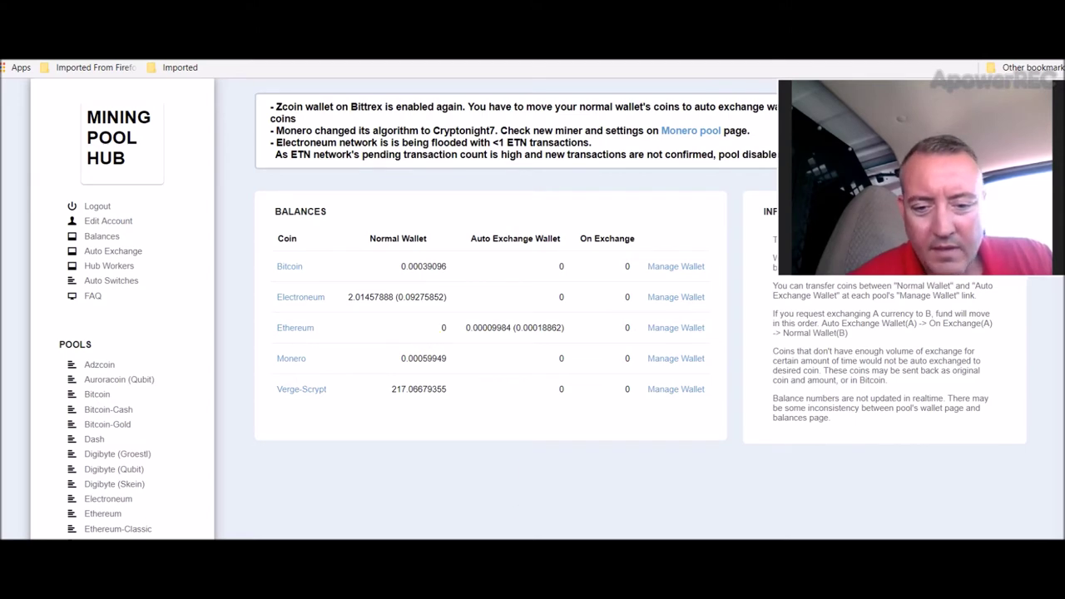
pyautogui.hotkey('alt', 'Tab')
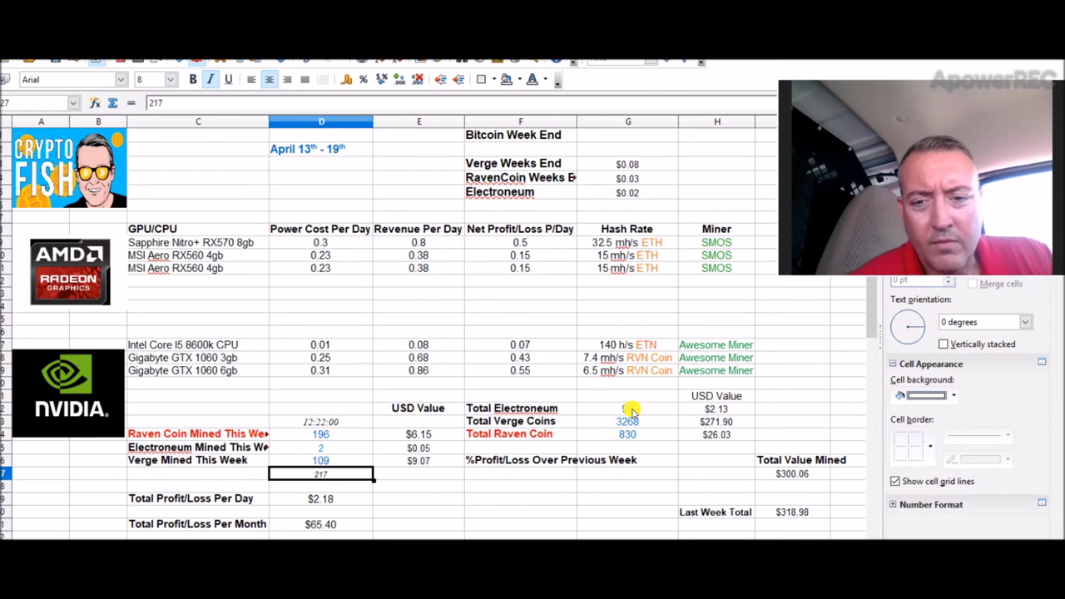
# Review the Electroneum CPU and GTX 1060 rig earnings in Awesome Miner, then return to the pool balances
pyautogui.click(617, 344)
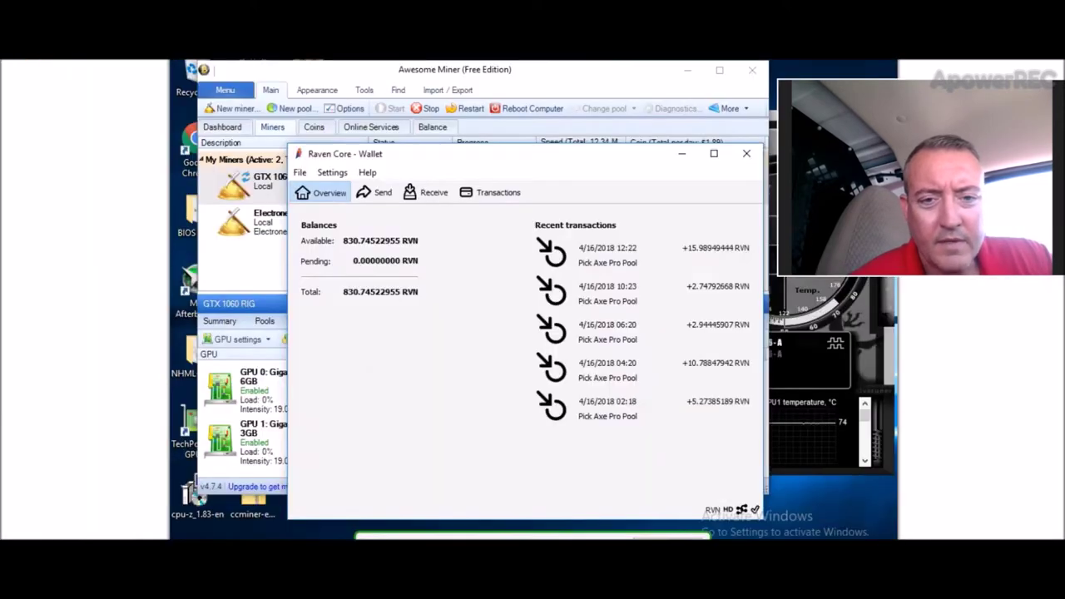
pyautogui.click(383, 73)
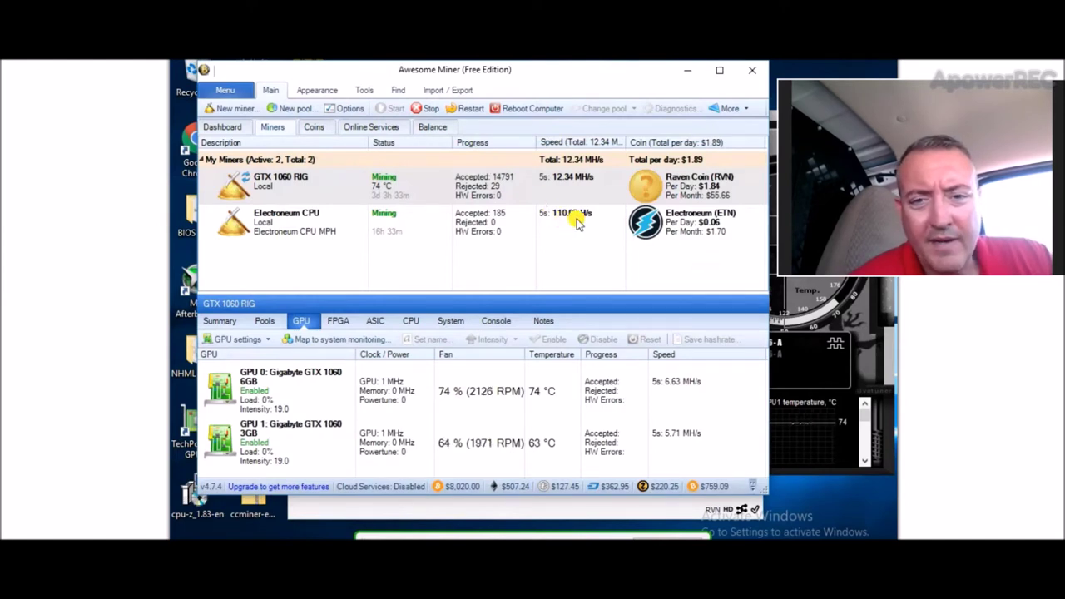
pyautogui.click(478, 222)
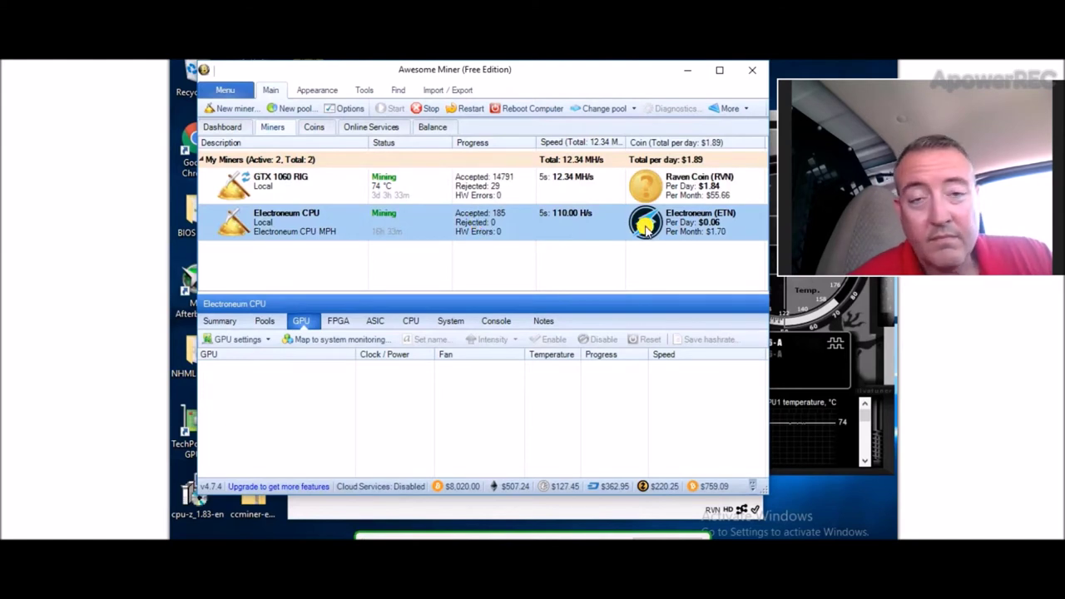
pyautogui.click(449, 189)
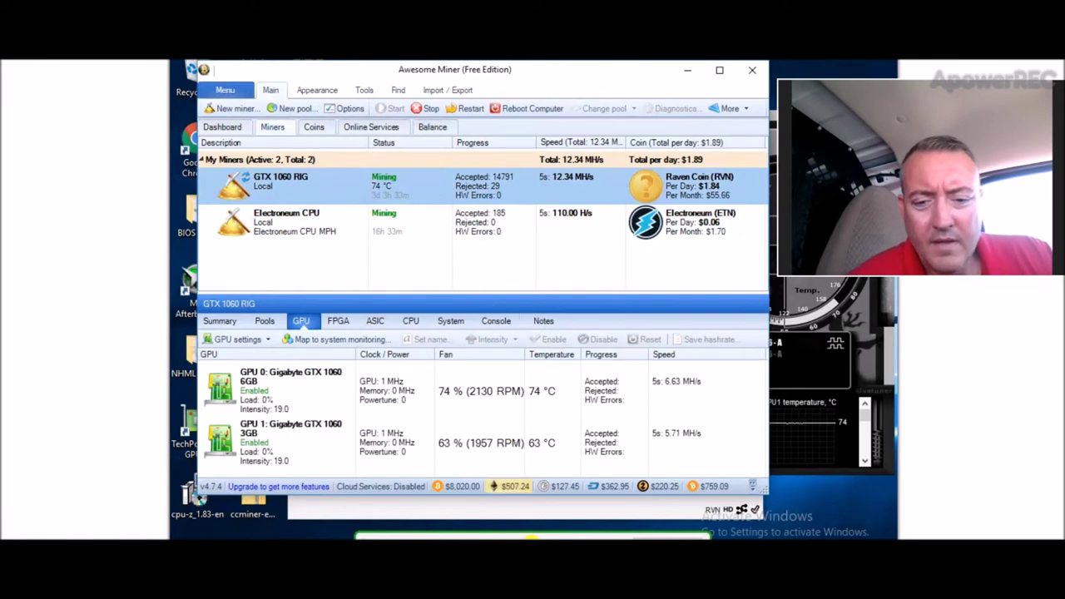
pyautogui.hotkey('alt', 'Tab')
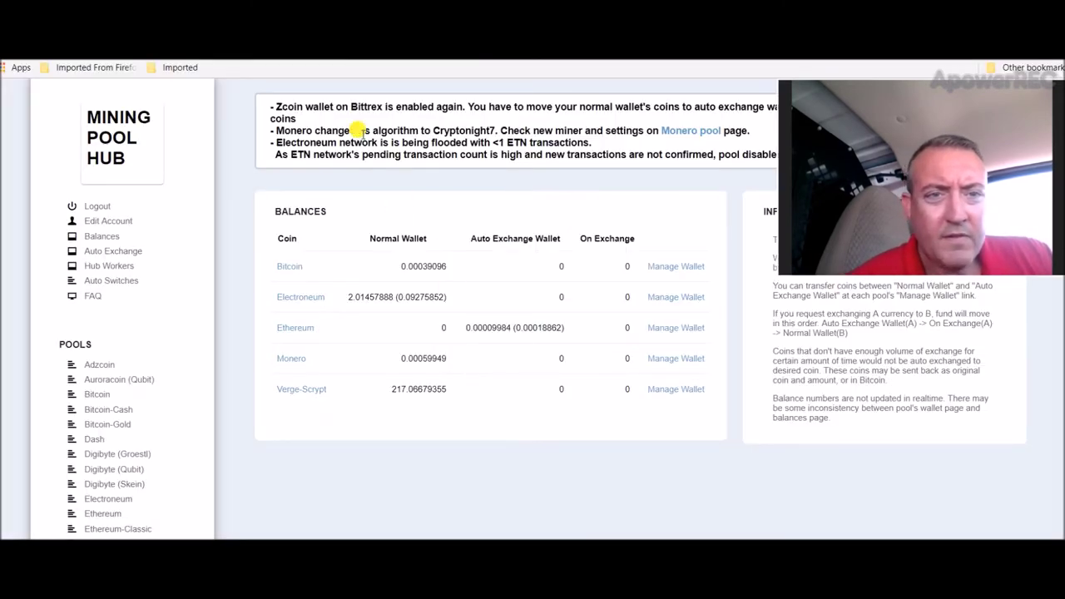
# Inspect Rig11's overclocking settings in SimpleMining without changes, then return to the Calc spreadsheet
pyautogui.hotkey('ctrl', 'Tab')
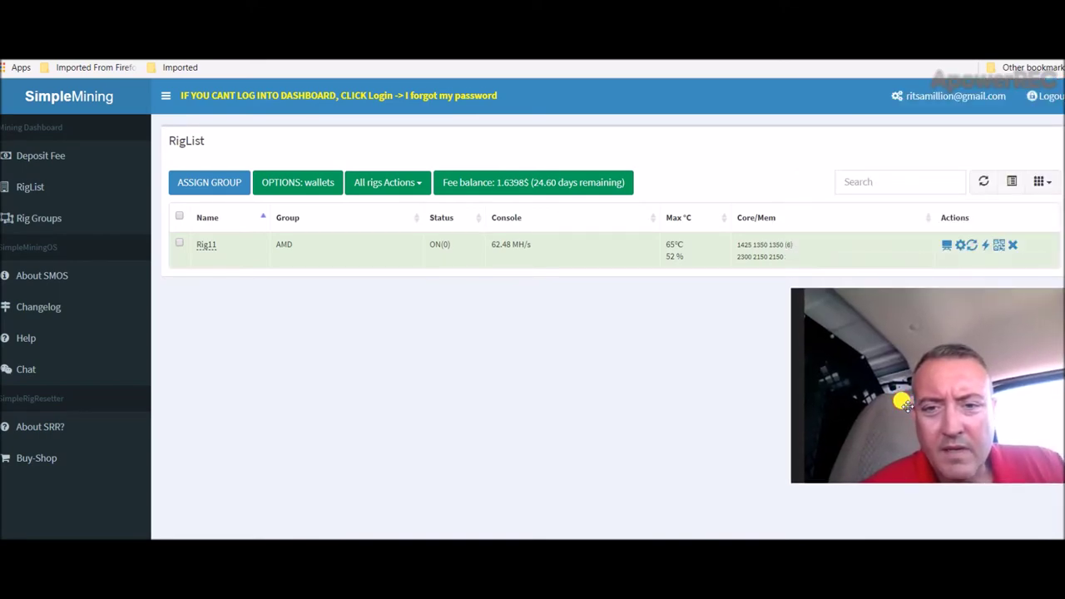
pyautogui.moveTo(672, 243)
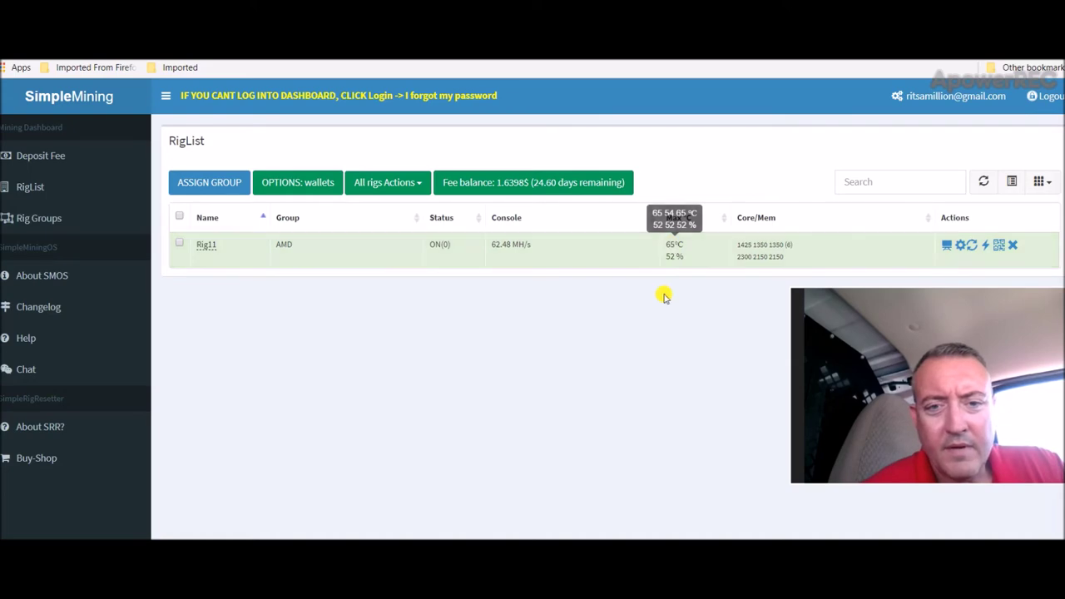
pyautogui.click(960, 244)
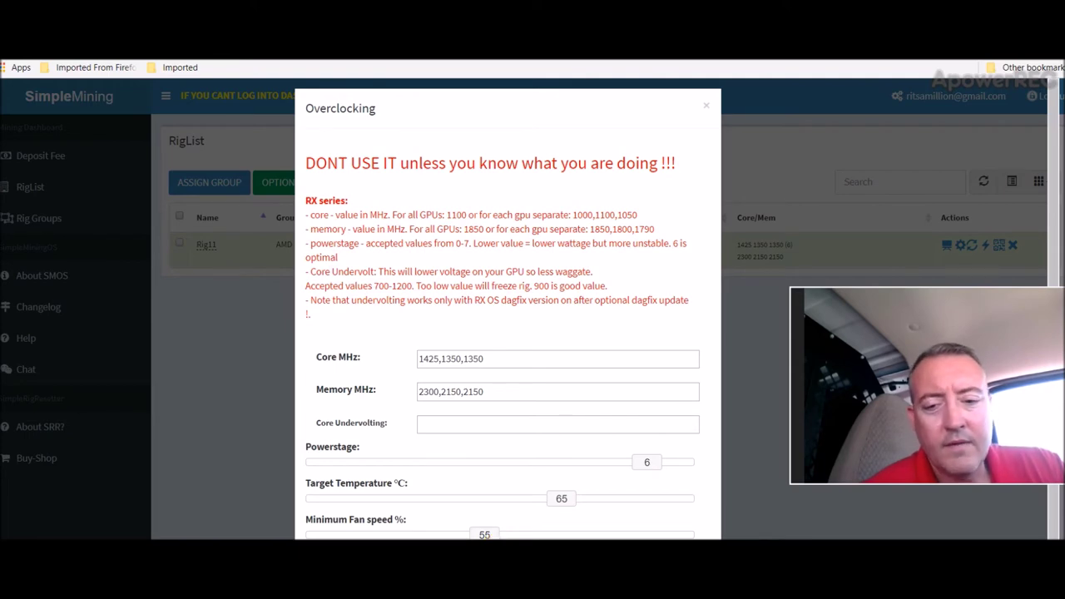
pyautogui.click(706, 105)
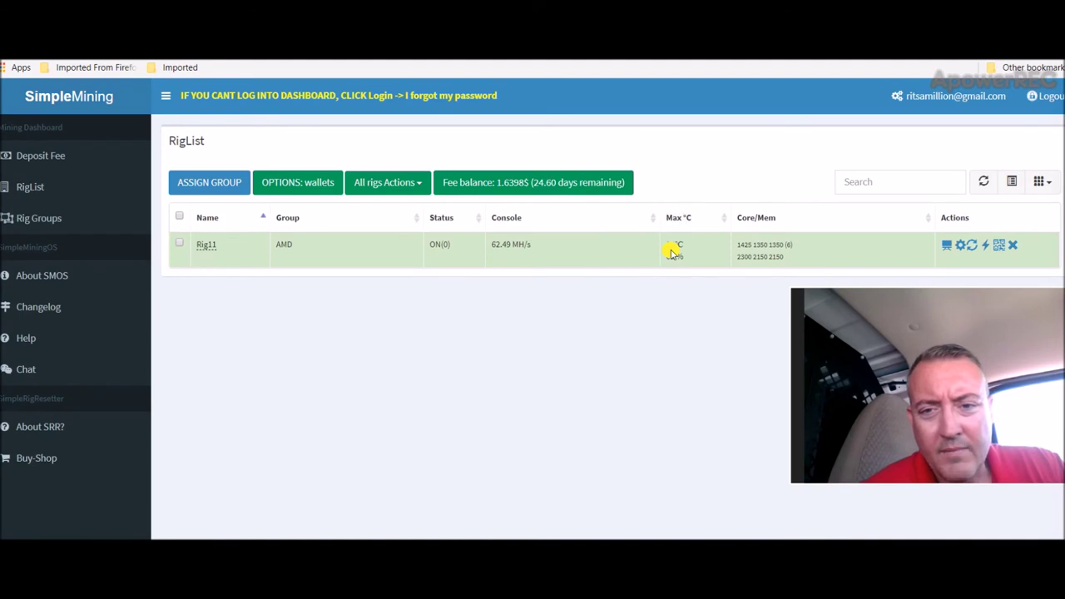
pyautogui.moveTo(676, 248)
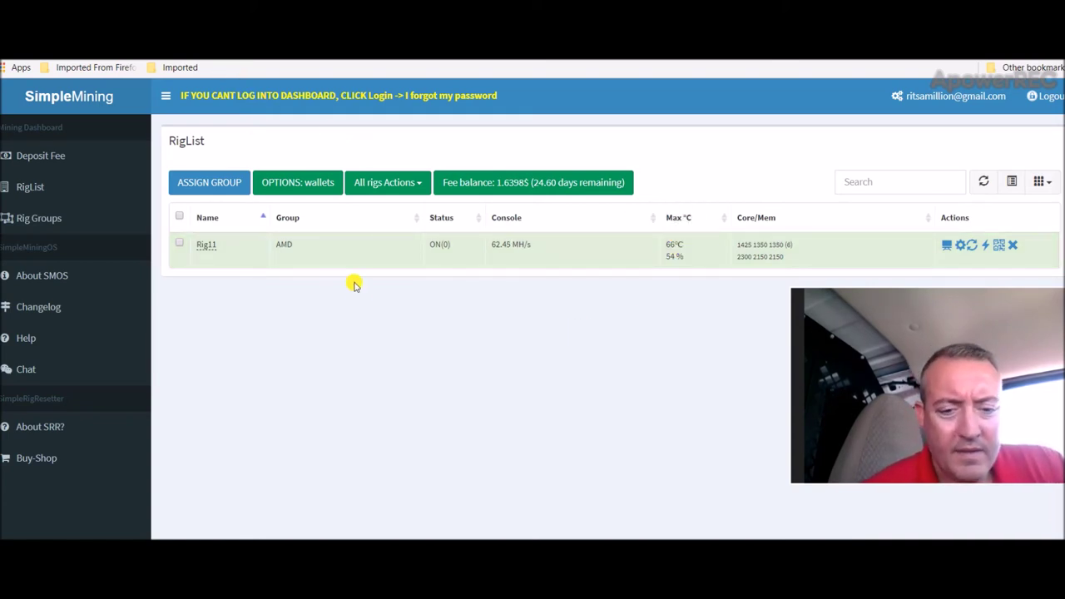
pyautogui.click(549, 533)
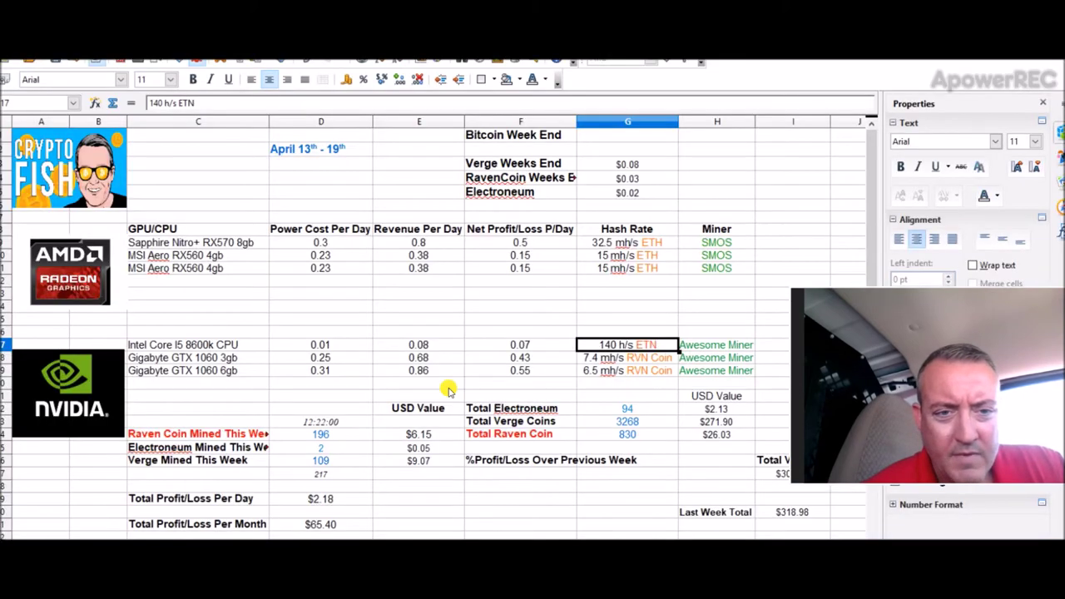
# Read the Verge, RavenCoin and Electroneum prices in G3–G5, then view the April 6th–12th sheet
pyautogui.click(372, 306)
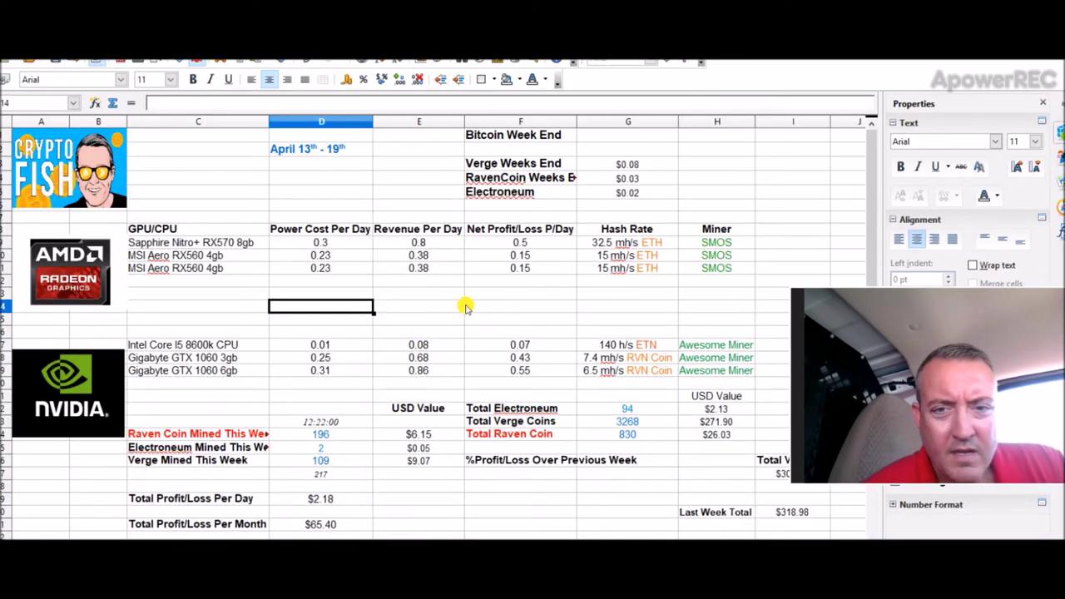
pyautogui.click(645, 166)
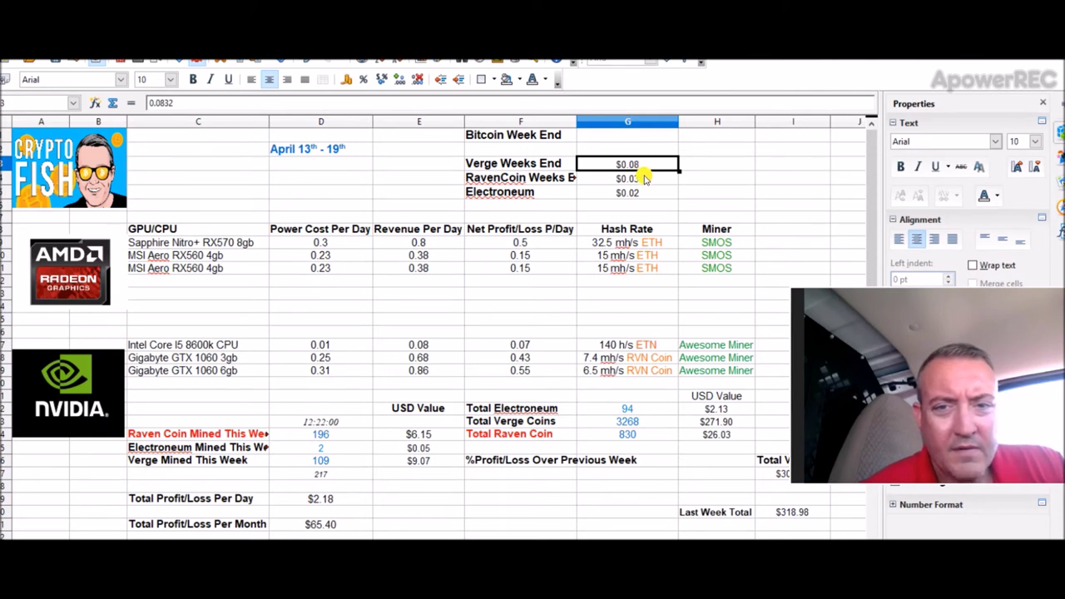
pyautogui.click(645, 185)
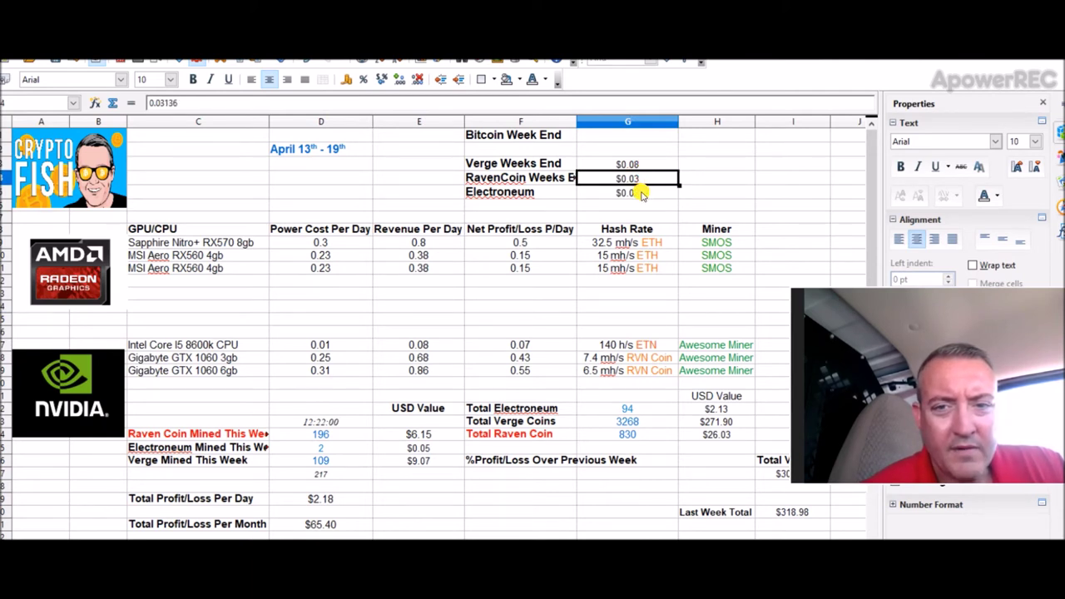
pyautogui.click(642, 193)
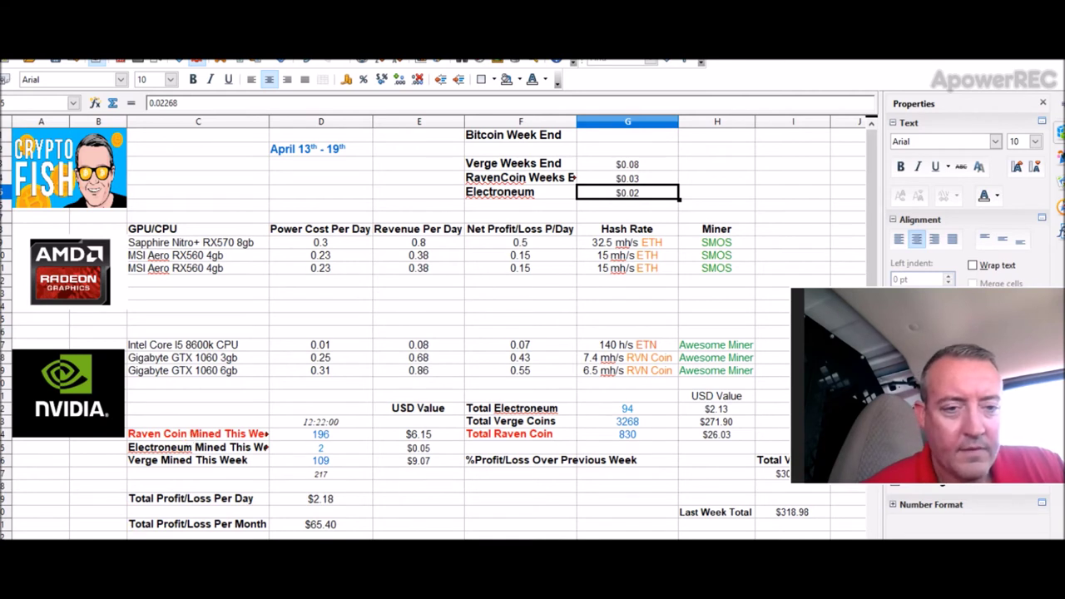
pyautogui.hotkey('ctrl', 'pageup')
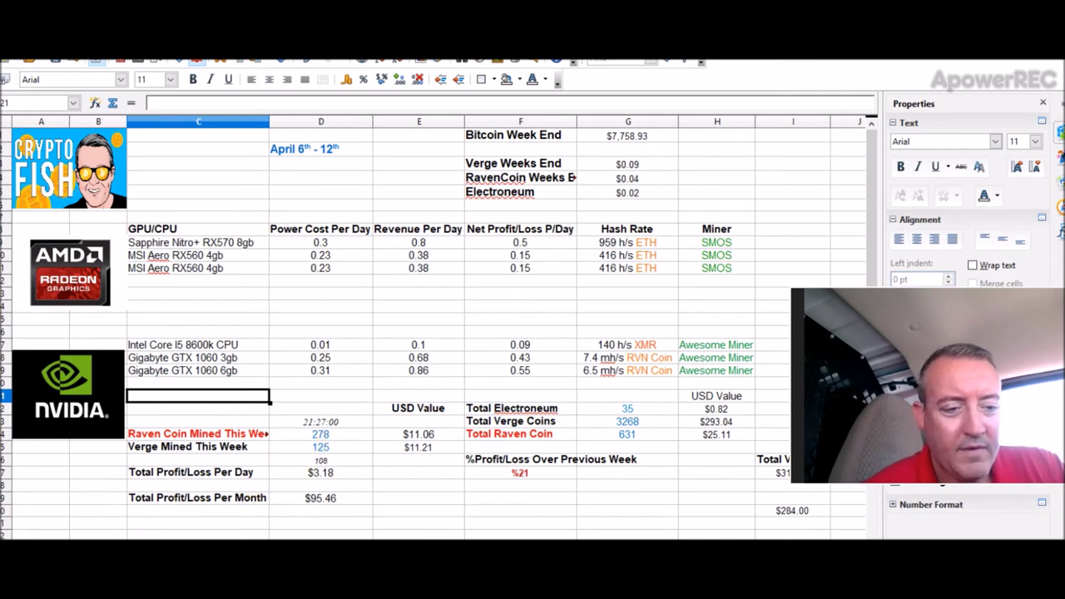
# Check the $0.02 Electroneum price in G5, then return to SimpleMining's rig list in Chrome
pyautogui.click(627, 192)
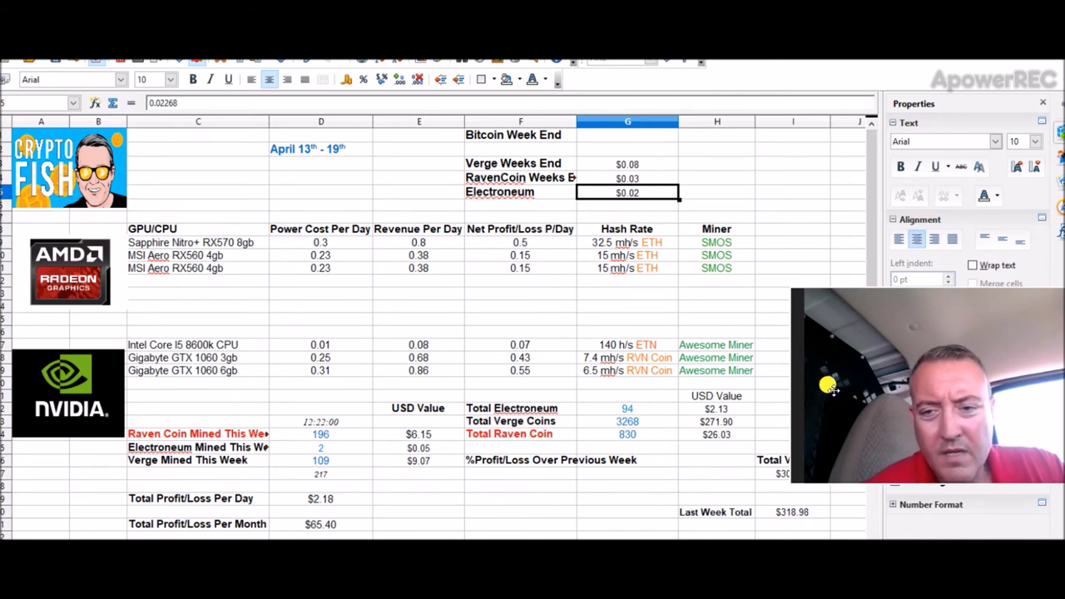
pyautogui.moveTo(867, 382); pyautogui.dragTo(857, 171)
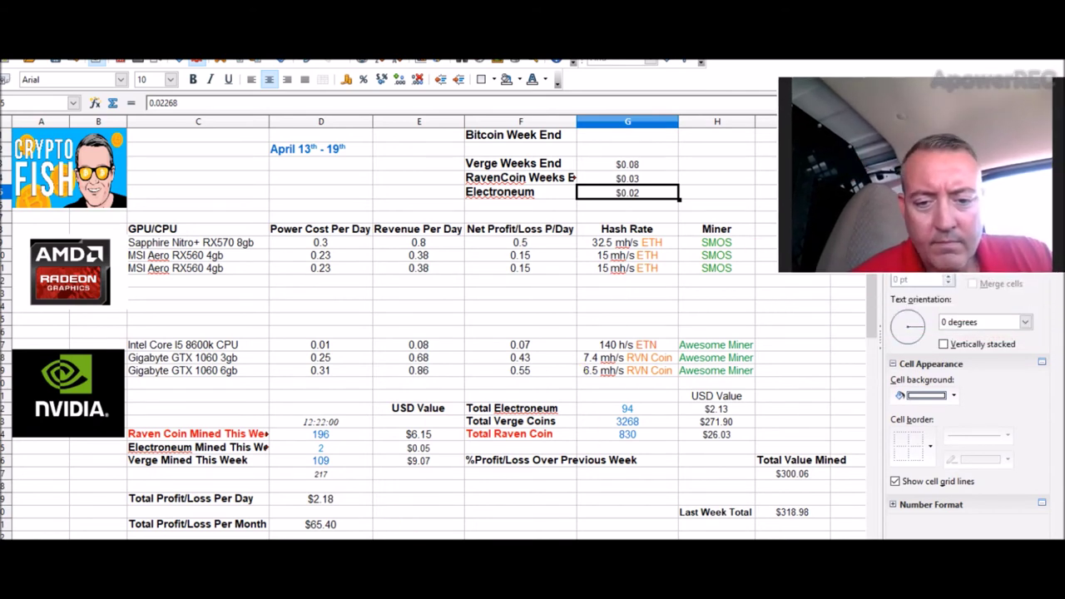
pyautogui.moveTo(566, 545)
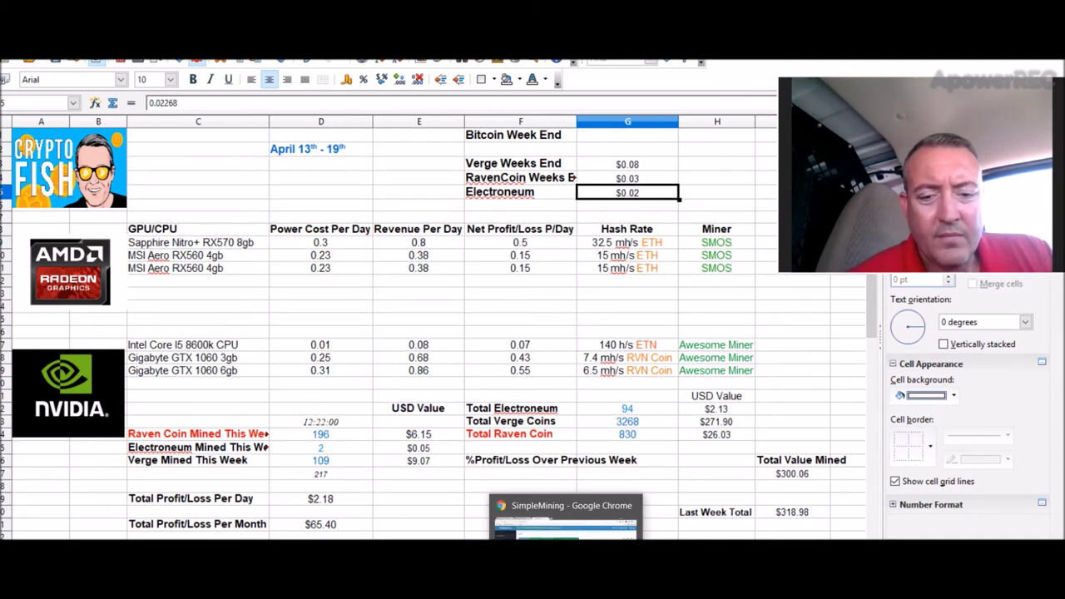
pyautogui.click(565, 545)
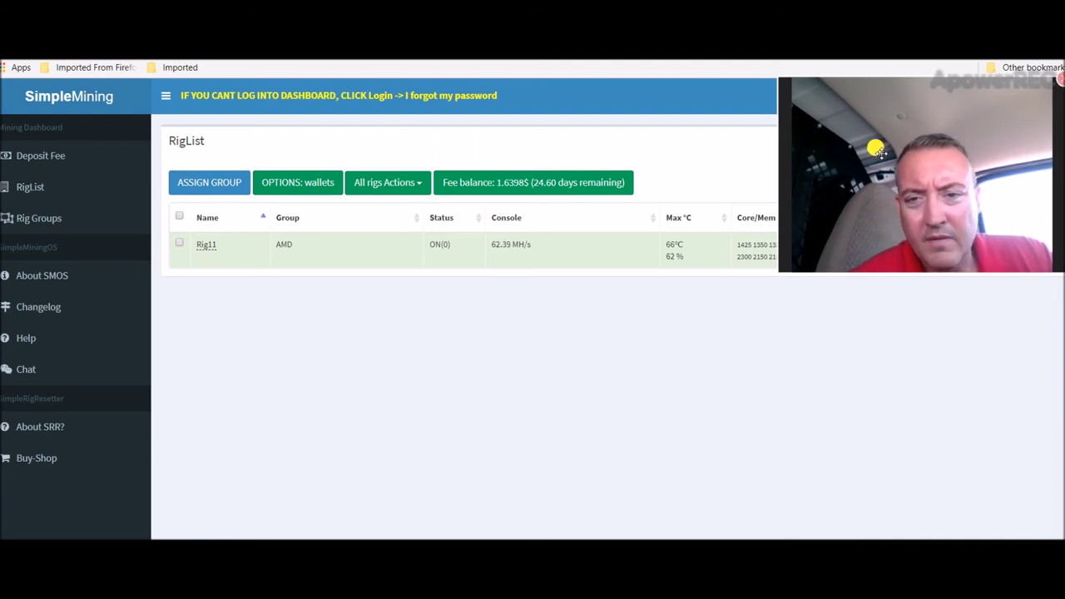
# Scroll the SimpleMining rig list showing Rig11 at 62.39 MH/s, then open a new browser tab
pyautogui.moveTo(877, 151); pyautogui.dragTo(882, 341)
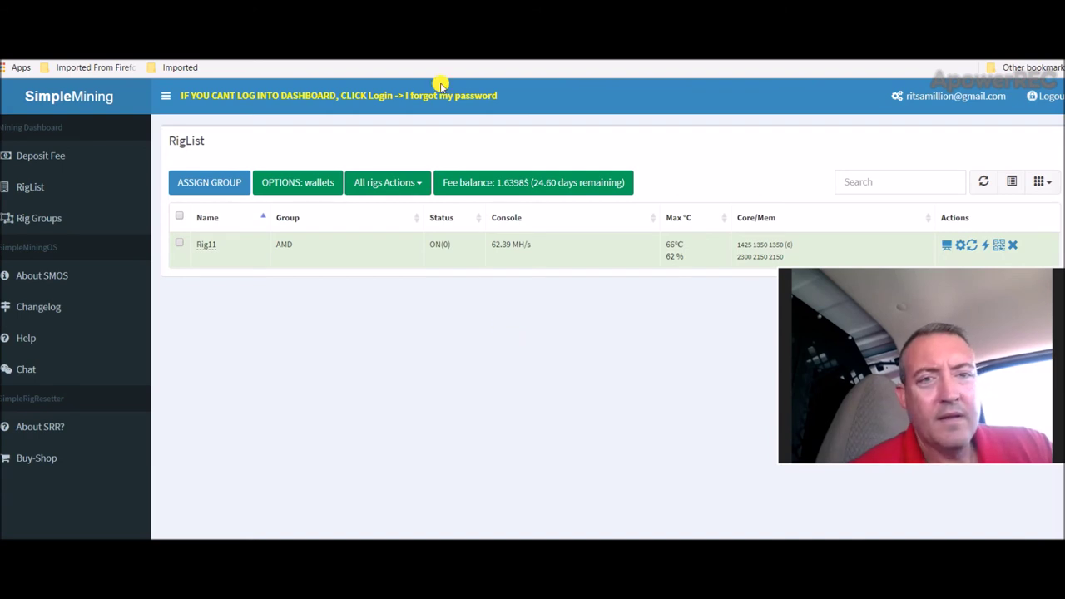
pyautogui.hotkey('ctrl', 't')
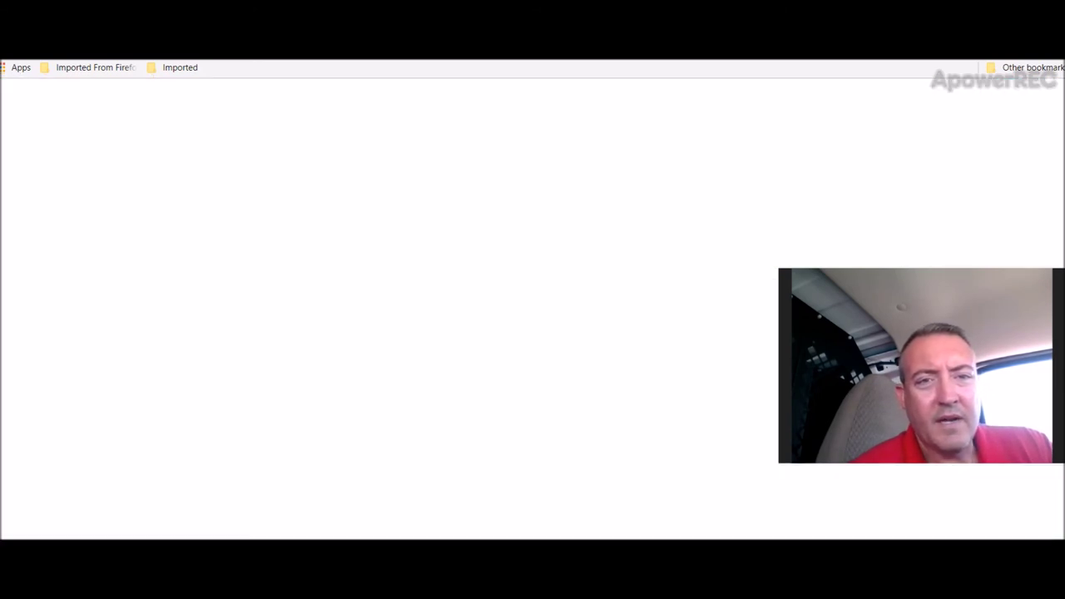
# Go to NowInStock.net and browse the AMD RX 580 tracker's prices and stock
pyautogui.write('now')
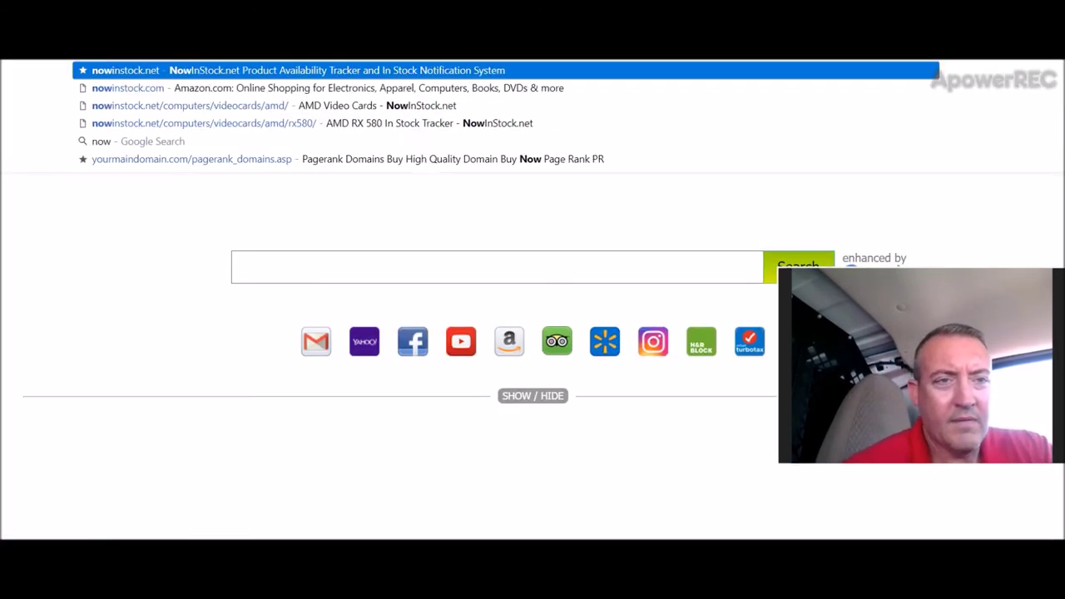
pyautogui.press('Return')
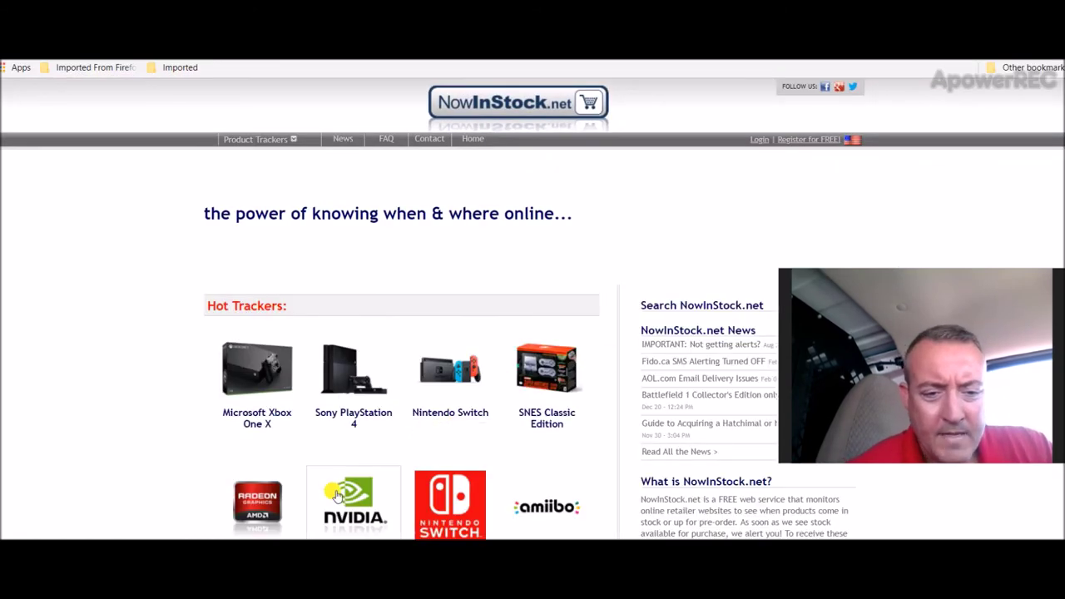
pyautogui.click(257, 496)
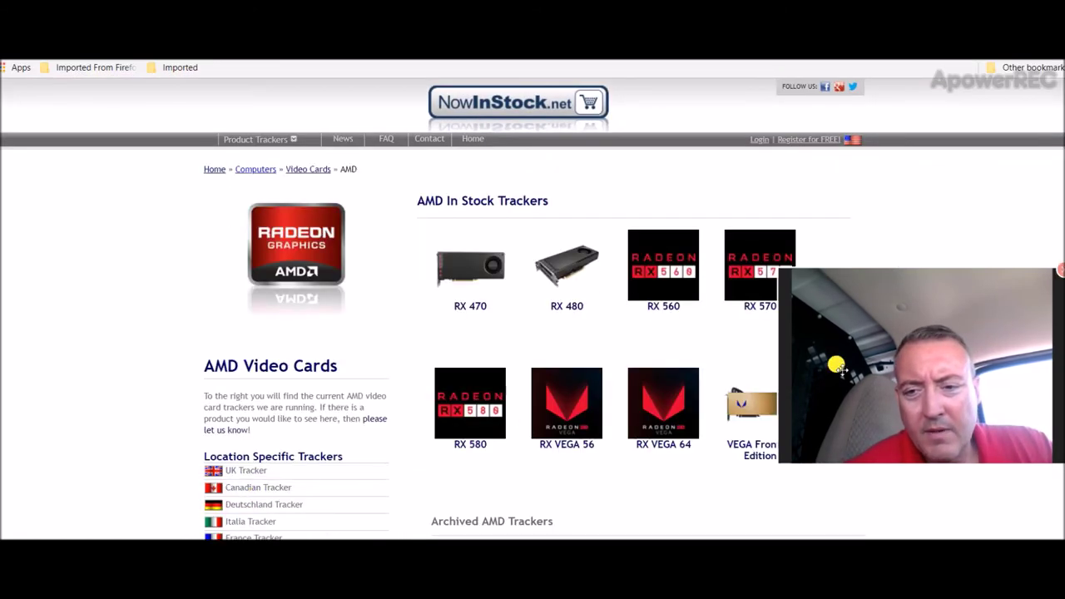
pyautogui.moveTo(898, 369); pyautogui.dragTo(897, 172)
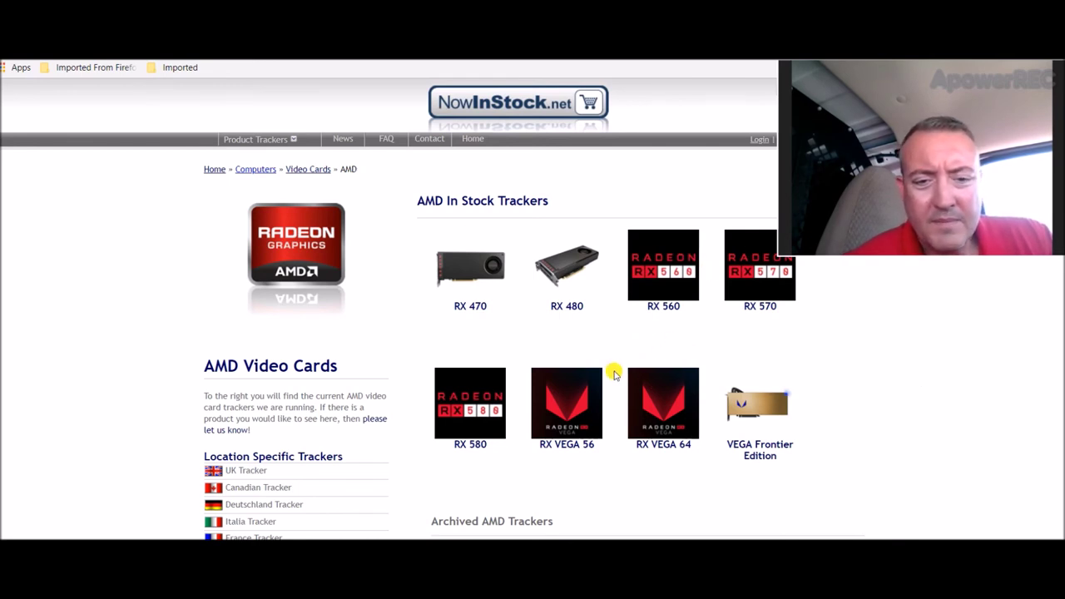
pyautogui.click(471, 412)
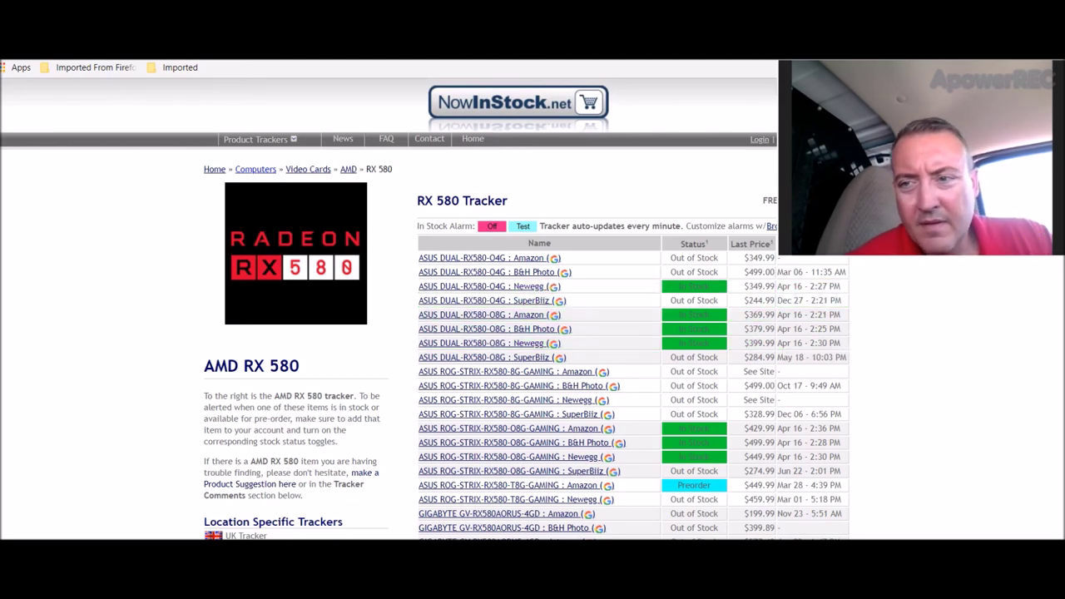
pyautogui.scroll(-20, 533, 308)
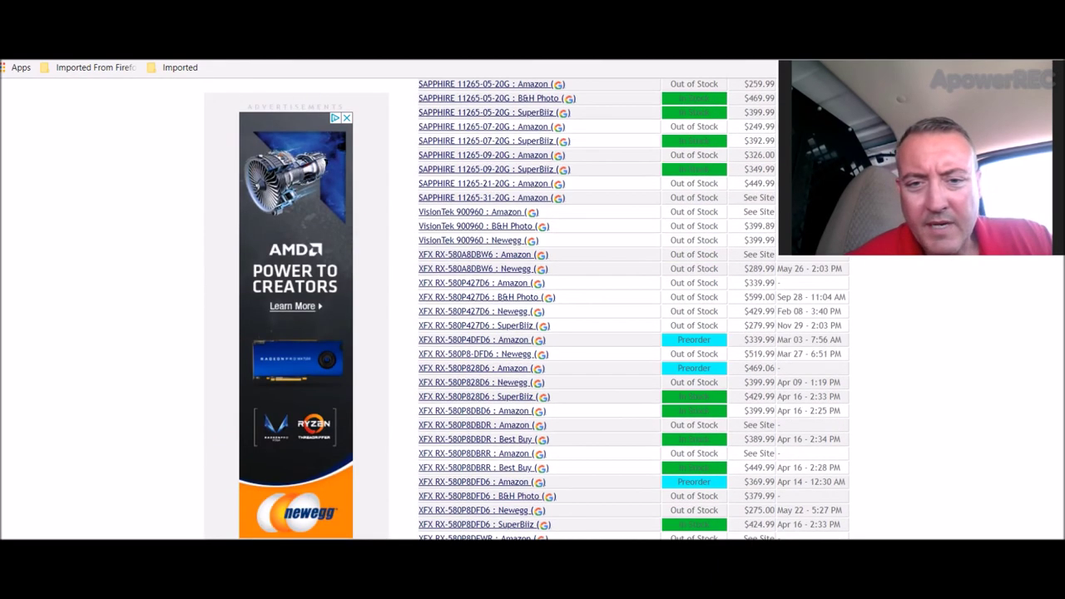
pyautogui.scroll(4, 532, 308)
pyautogui.scroll(2, 633, 308)
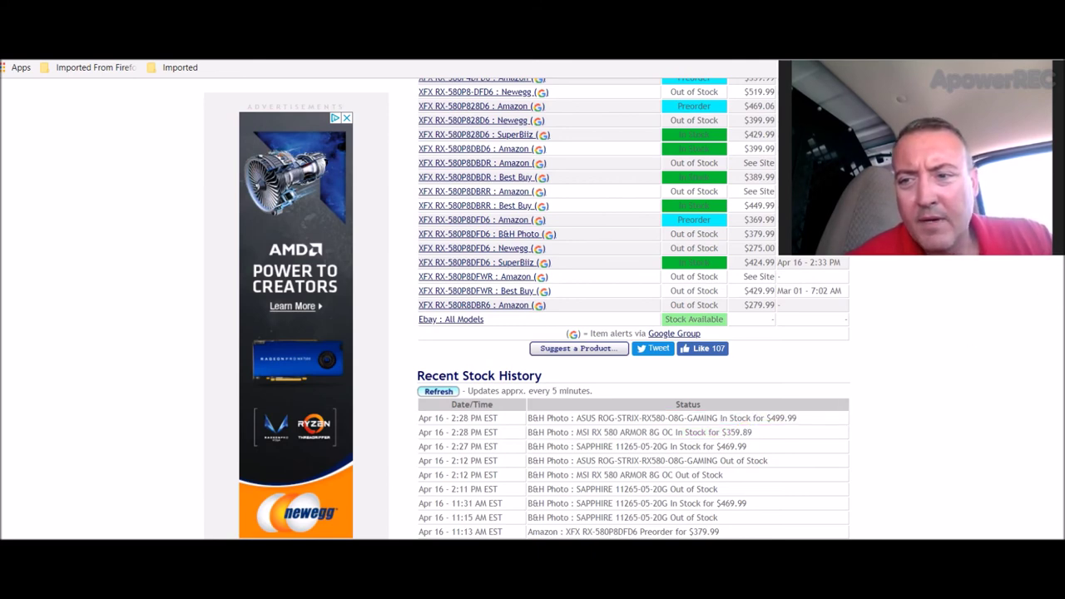
pyautogui.scroll(4, 633, 307)
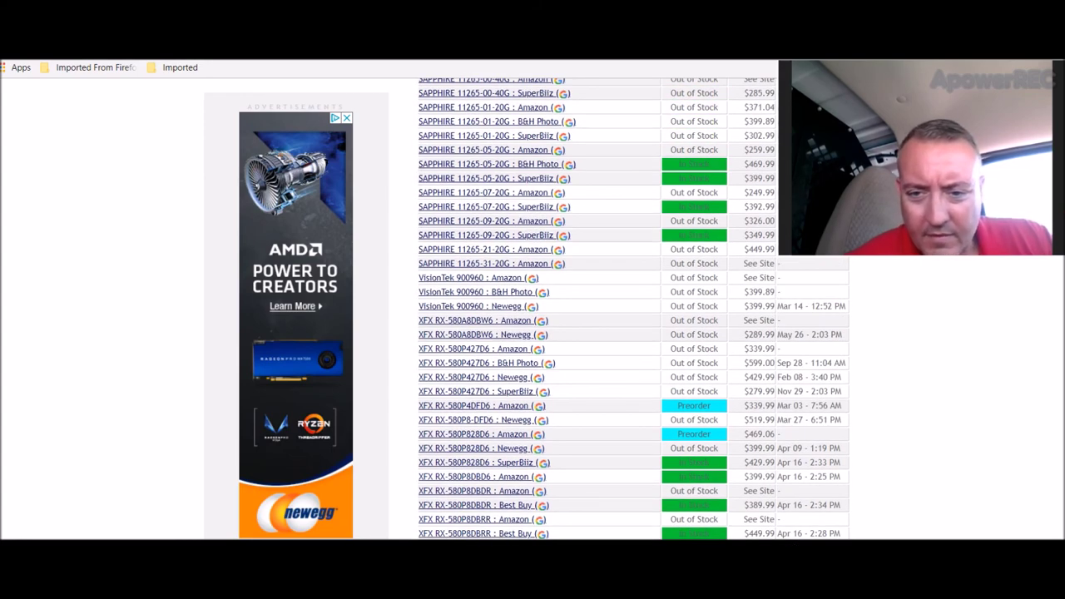
pyautogui.scroll(15, 355, 194)
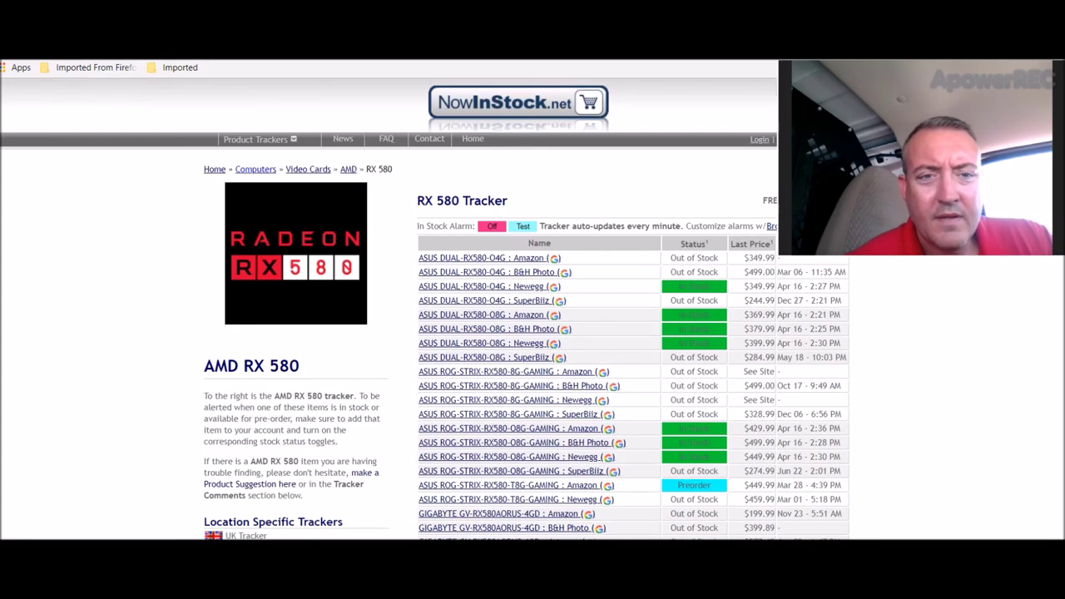
# Open the AMD RX 570 tracker and scroll through its retailer stock table
pyautogui.click(348, 169)
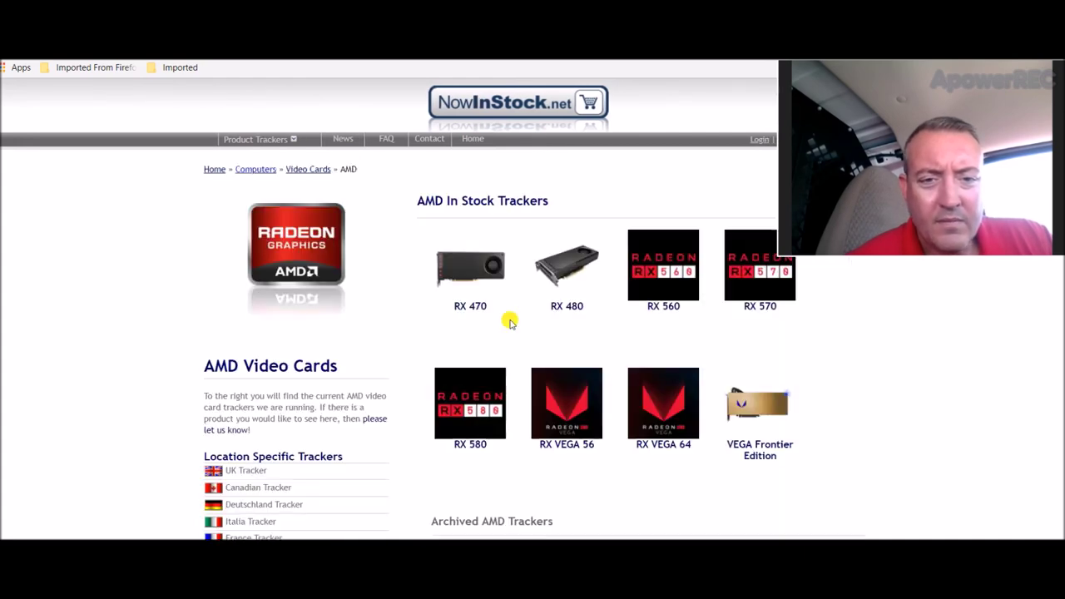
pyautogui.click(748, 291)
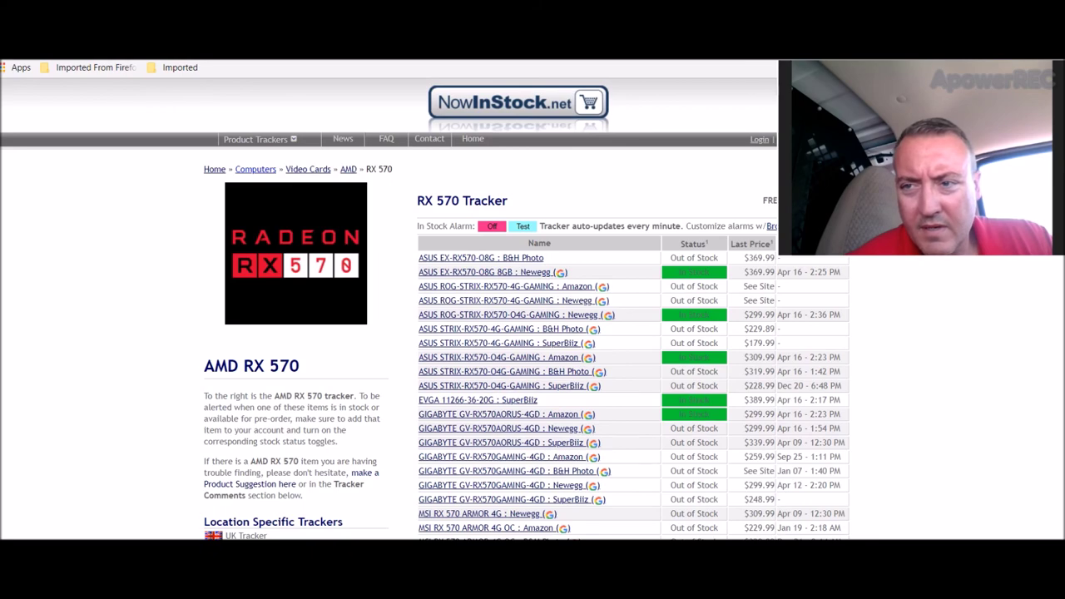
pyautogui.scroll(-5, 532, 308)
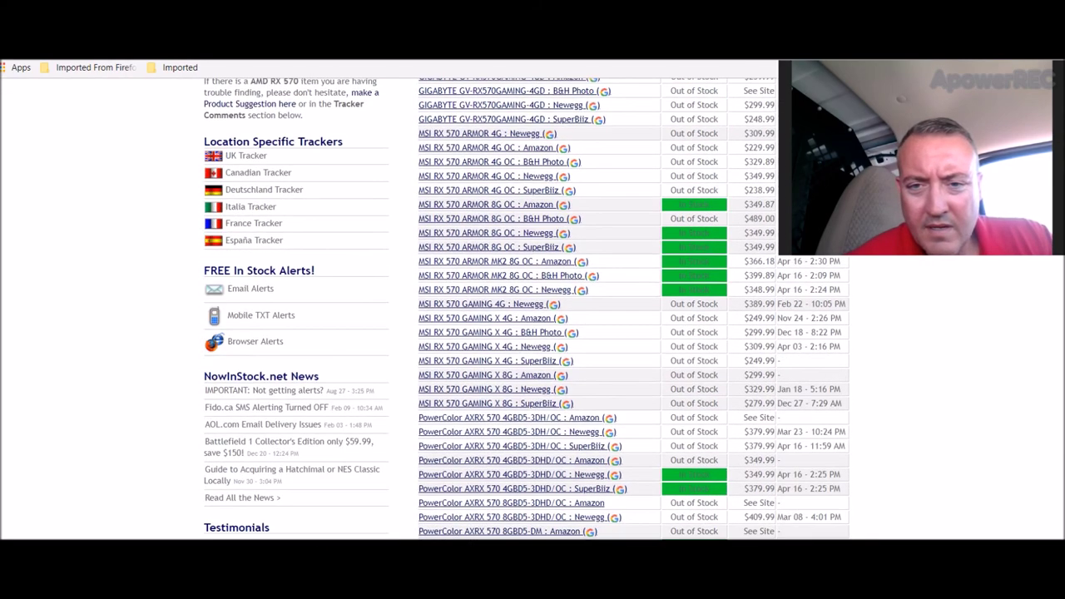
pyautogui.scroll(-10, 632, 308)
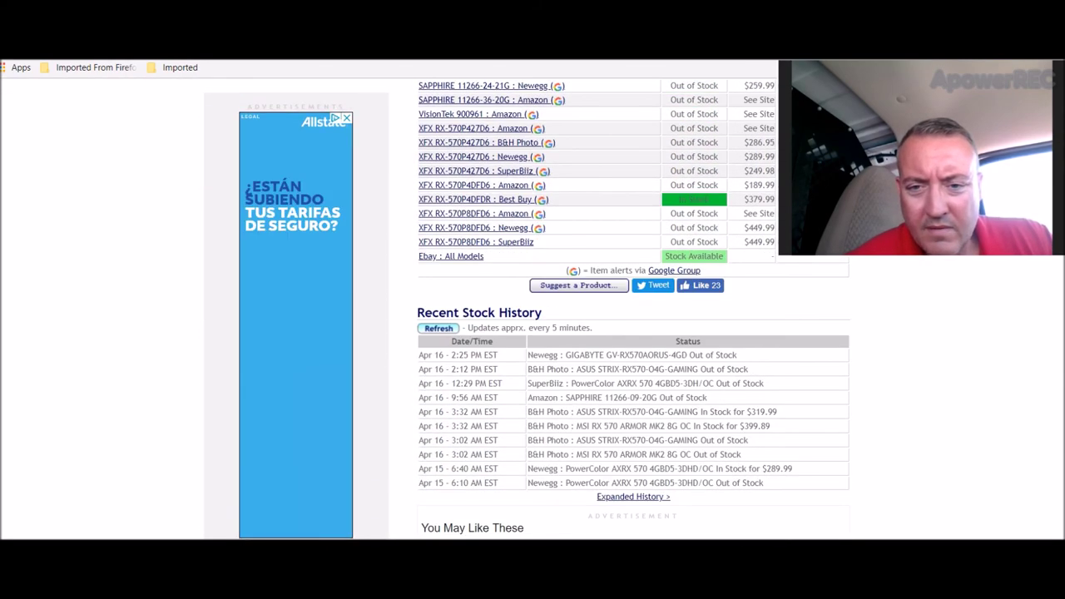
pyautogui.scroll(15, 632, 308)
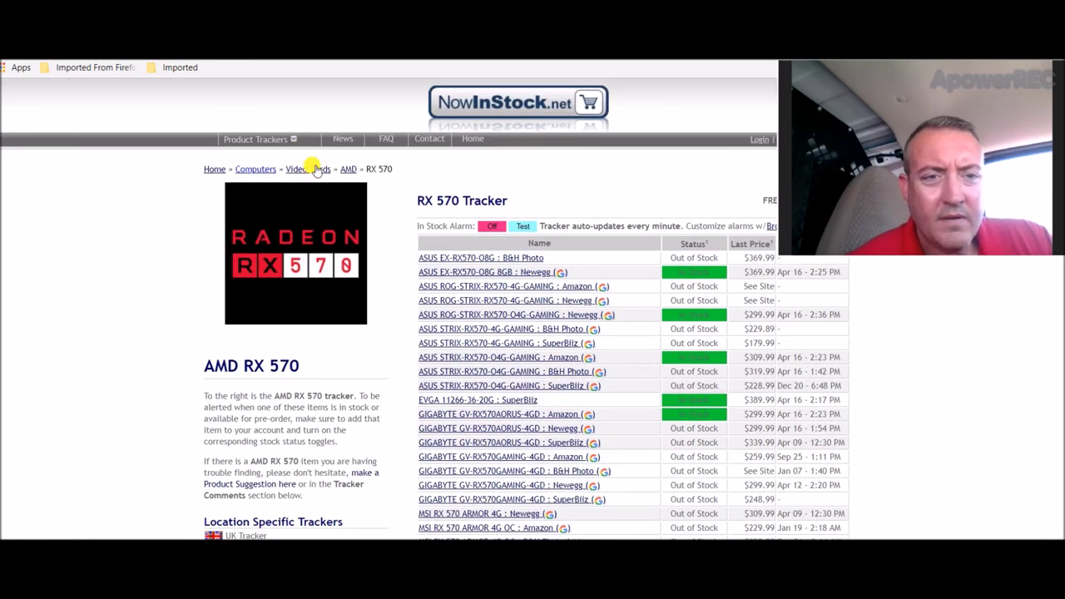
# Go to the NVIDIA GTX 1080 Ti tracker and scroll through its retailer prices and stock history
pyautogui.click(316, 171)
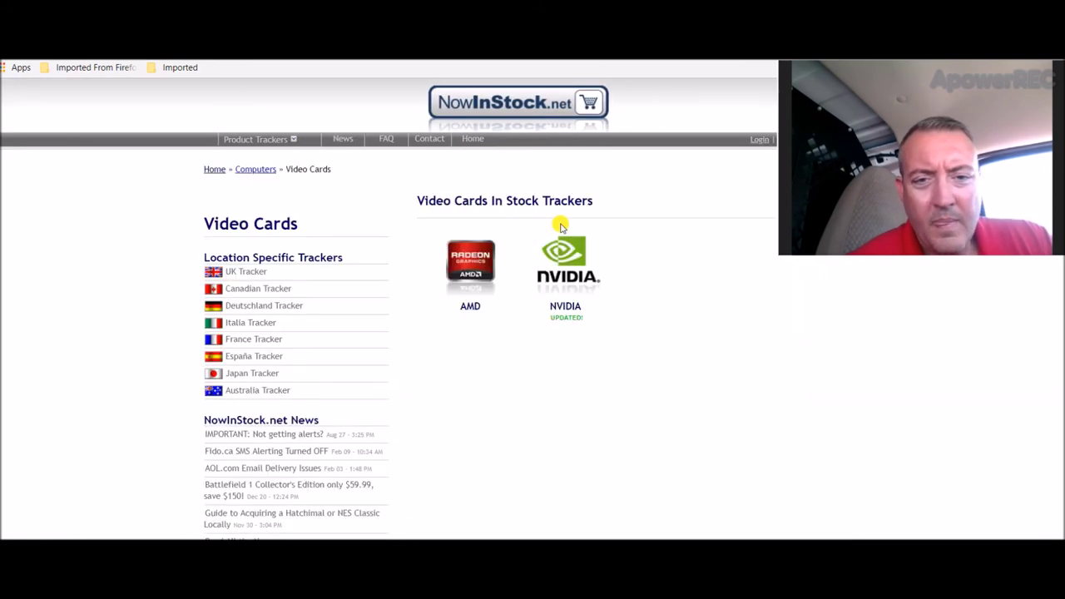
pyautogui.click(570, 258)
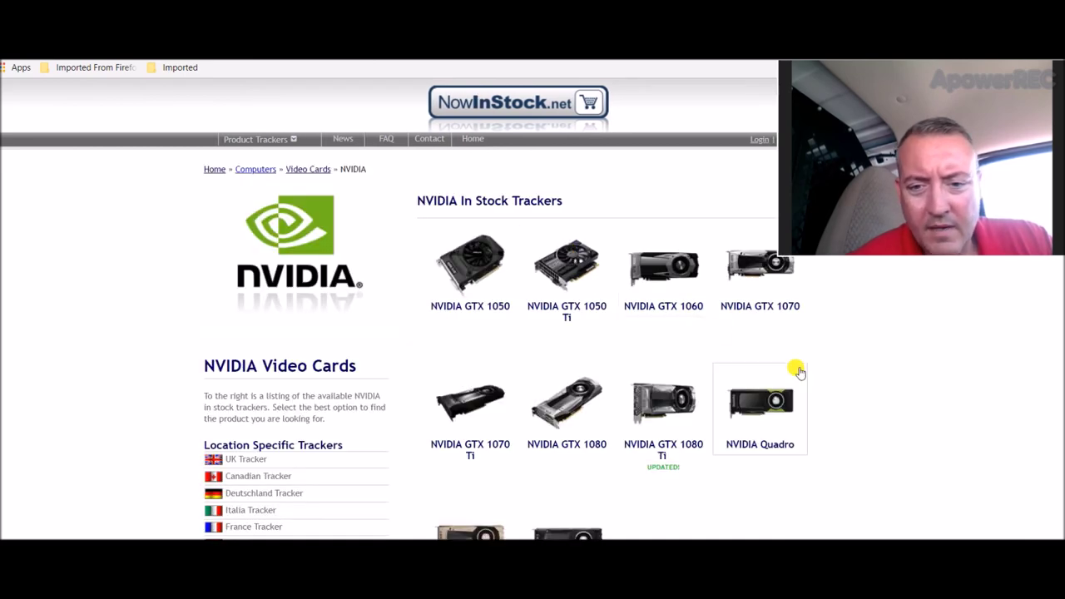
pyautogui.click(672, 408)
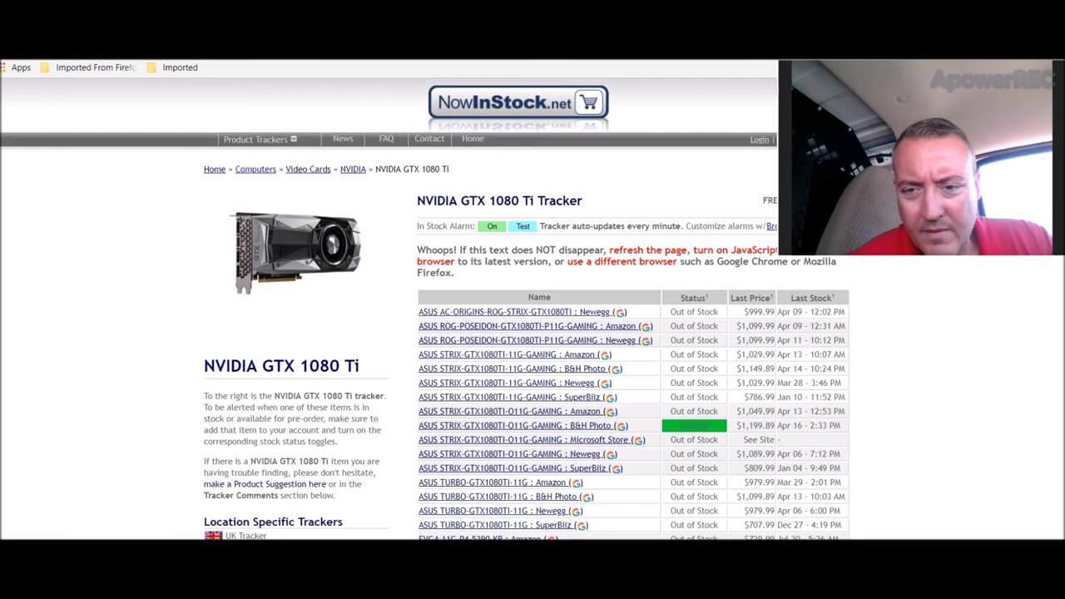
pyautogui.scroll(-10, 533, 333)
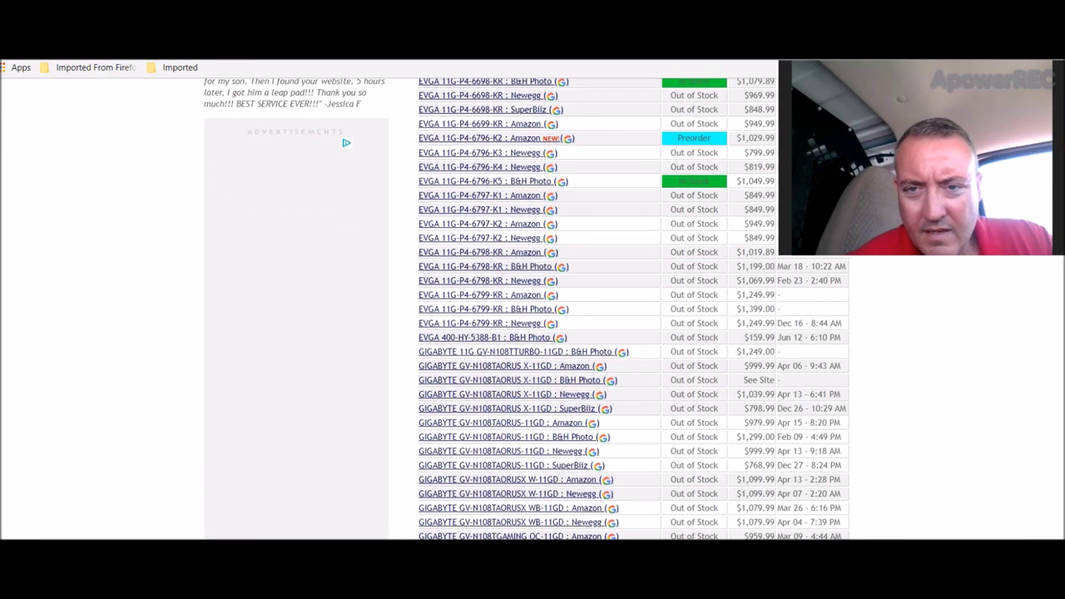
pyautogui.scroll(-10, 632, 308)
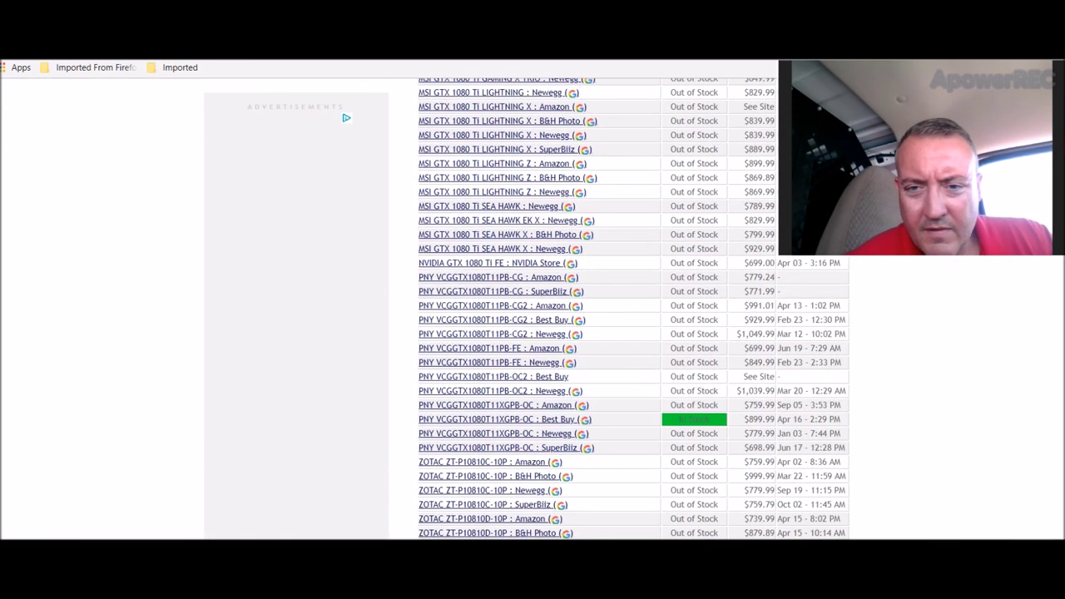
pyautogui.scroll(-10, 633, 308)
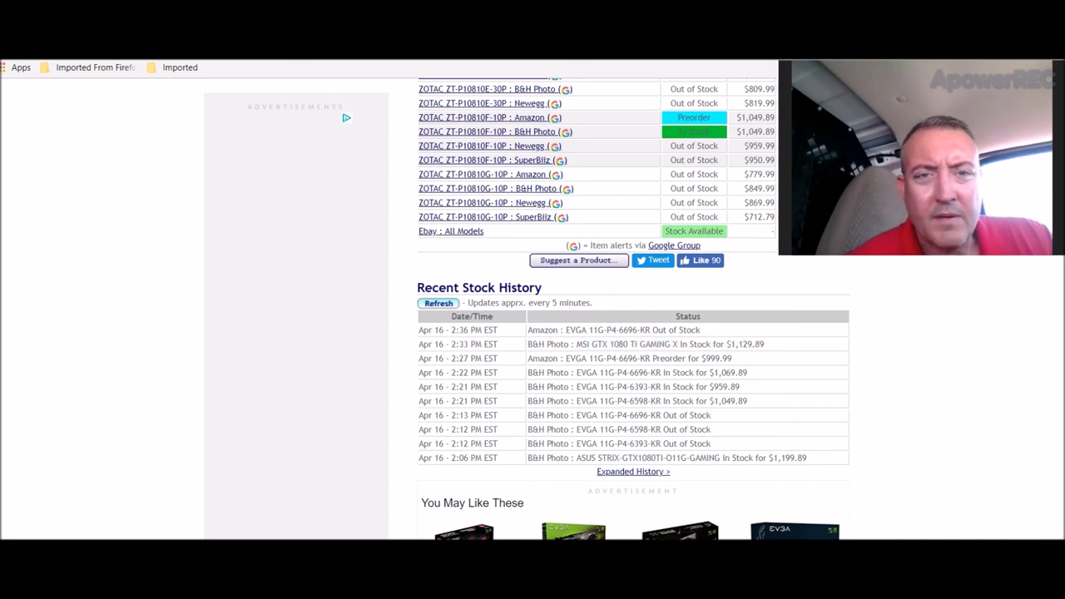
pyautogui.scroll(20, 533, 308)
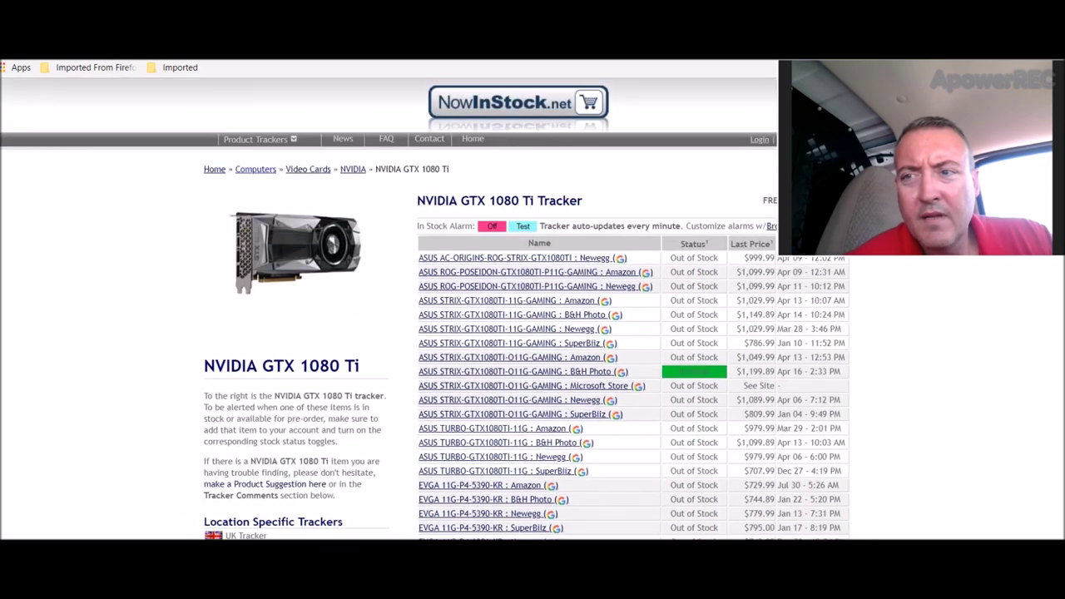